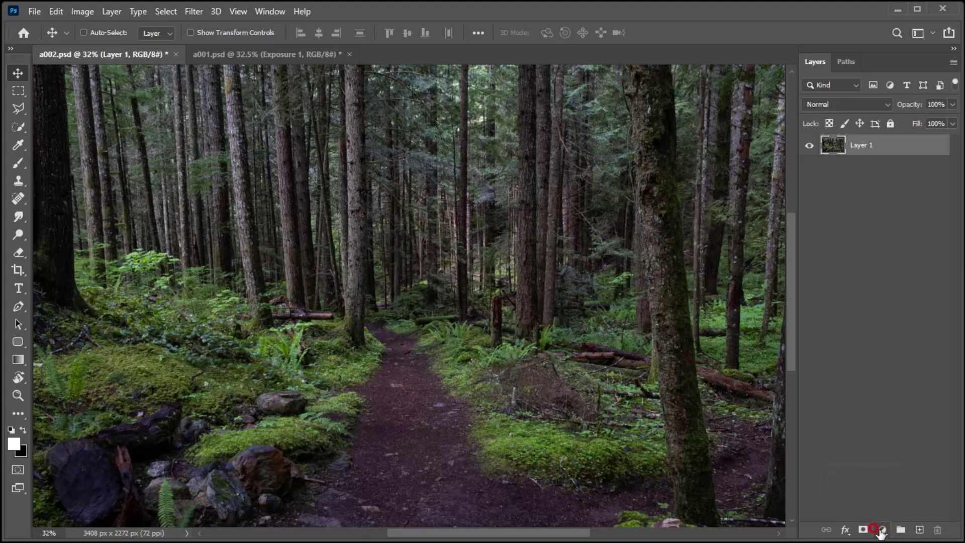
Add an Exposure adjustment layer set to exposure +0.95 and gamma correction 0.89
left_click(880, 530)
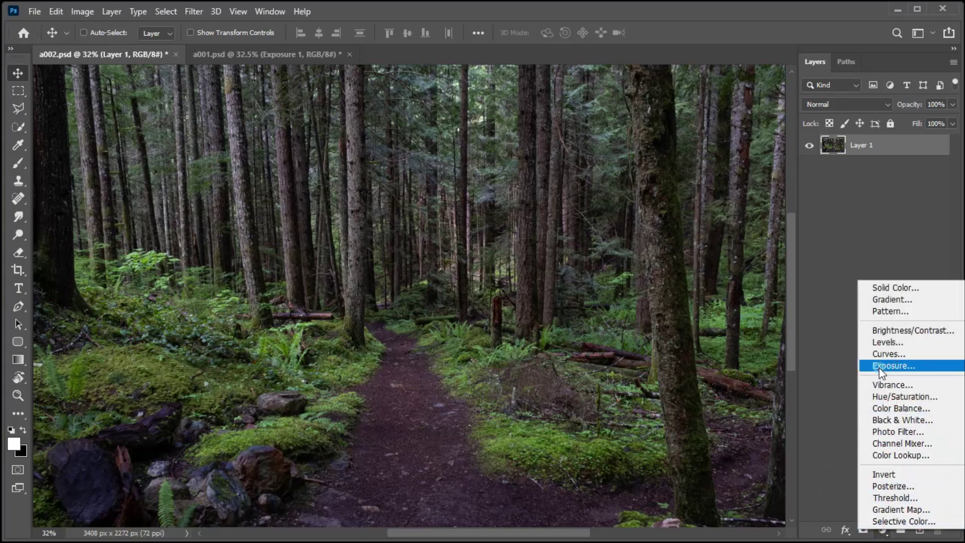
left_click(879, 367)
left_click_drag(620, 198, 667, 196)
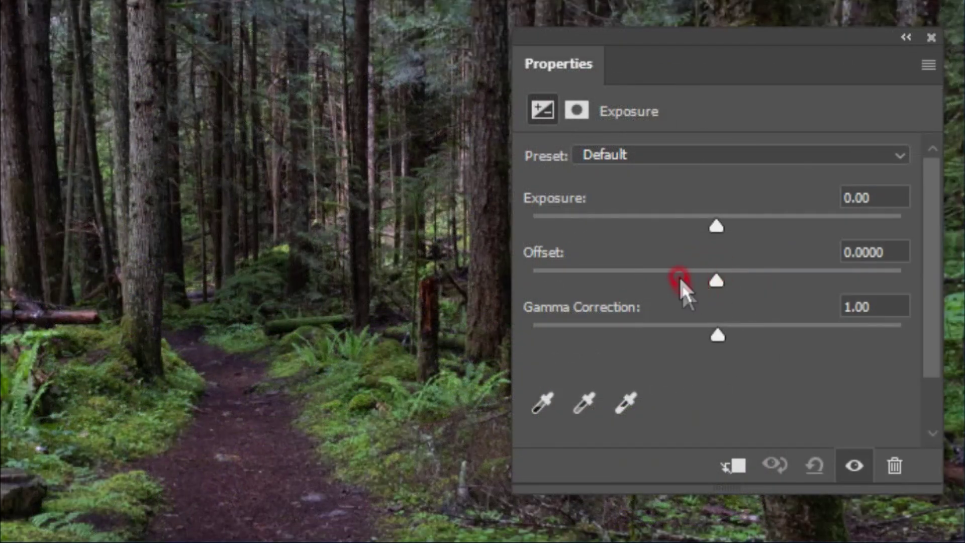
left_click_drag(717, 226, 743, 225)
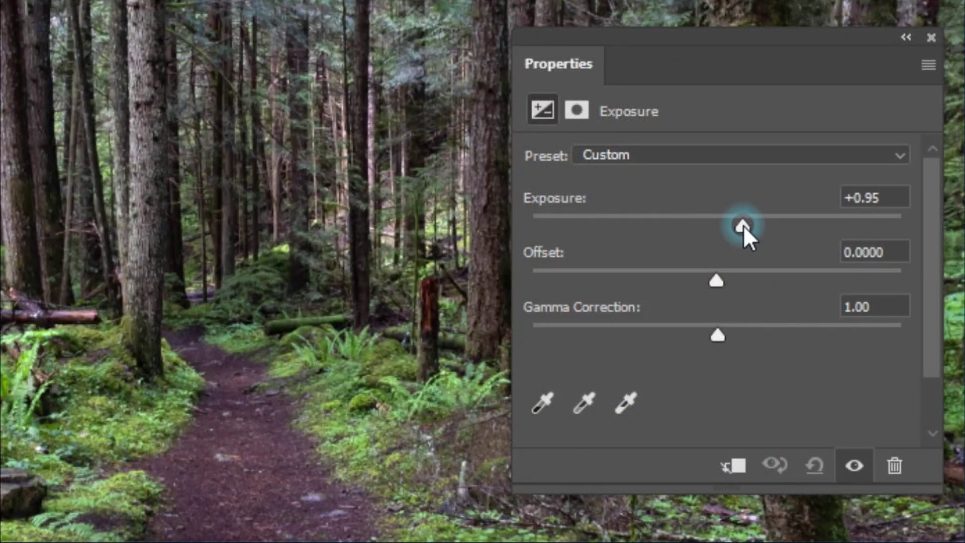
left_click_drag(718, 335, 729, 333)
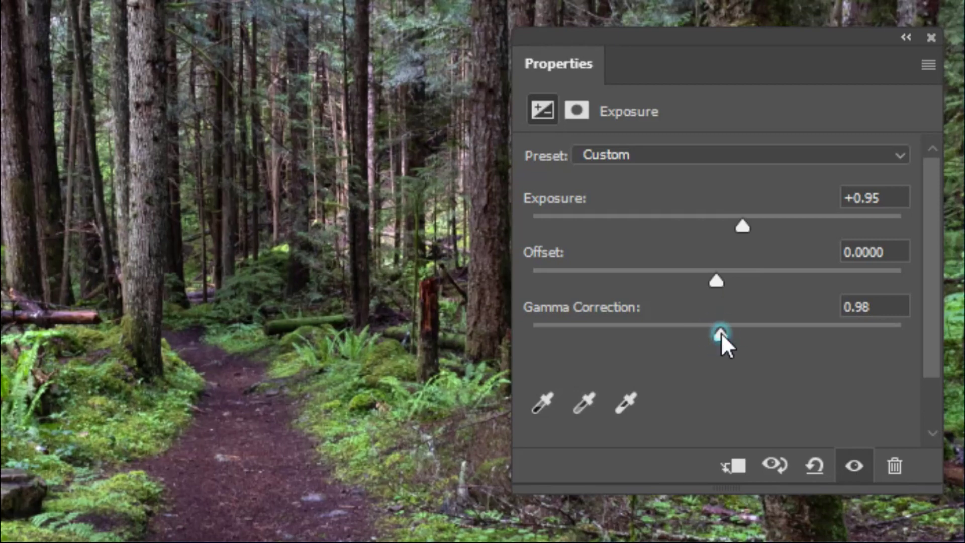
left_click_drag(729, 332, 733, 333)
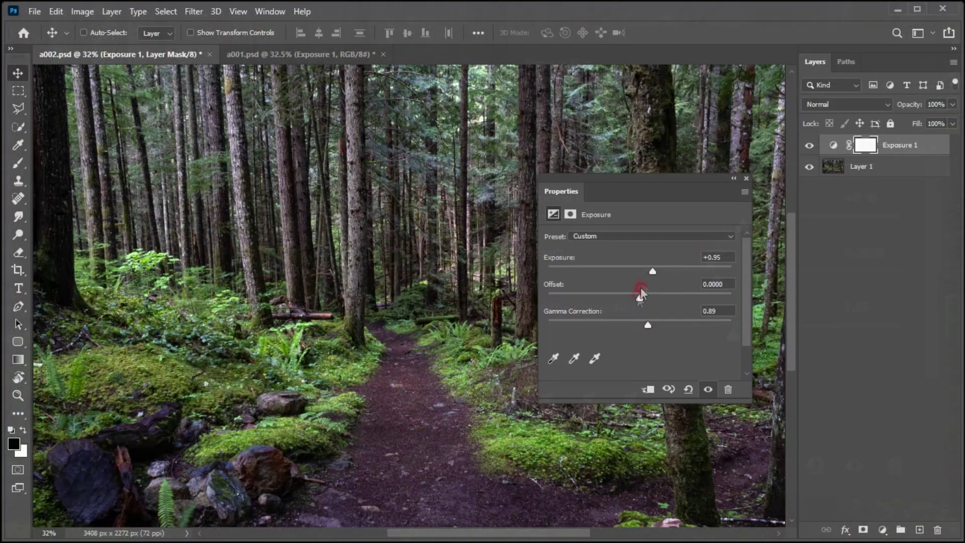
left_click(744, 179)
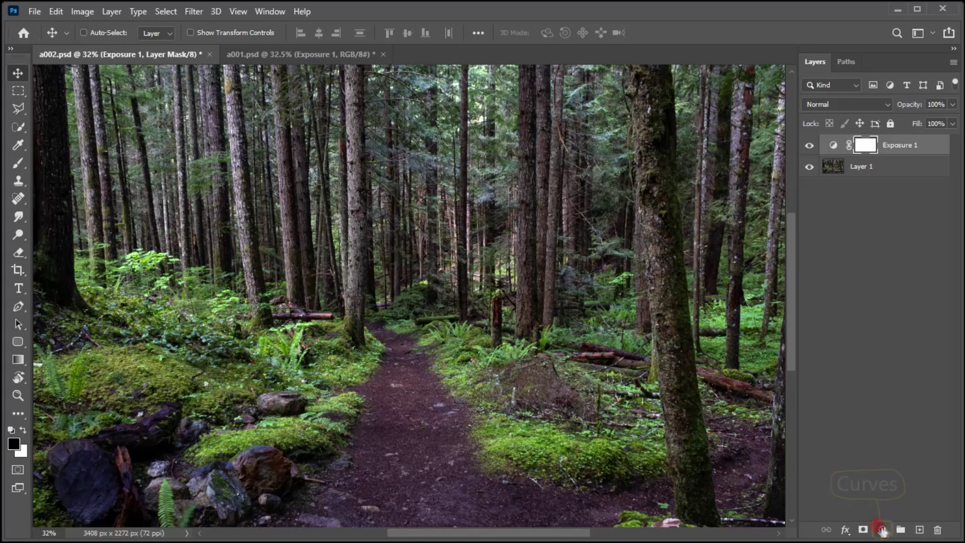
left_click(879, 530)
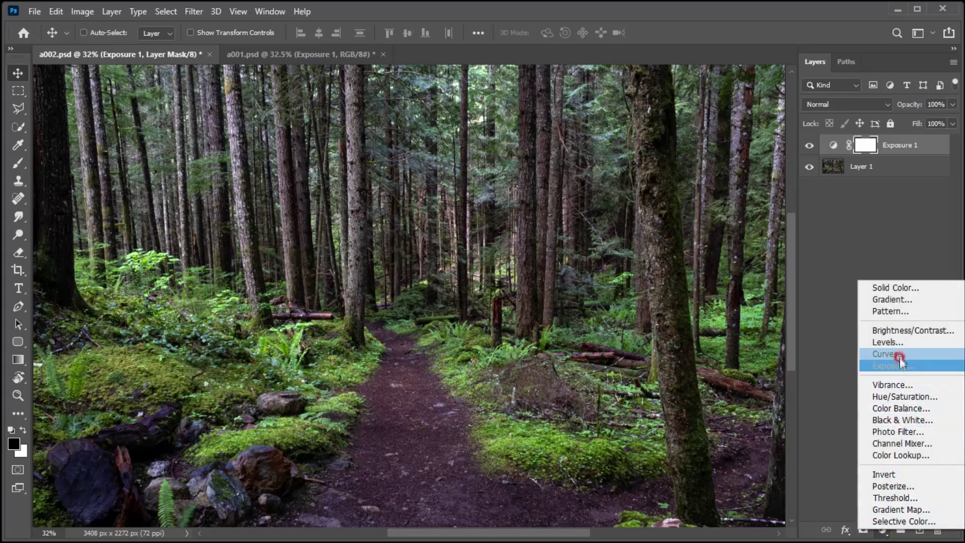
Add a Curves layer and pull the Blue channel midpoint down to input 146, output 120
left_click(885, 355)
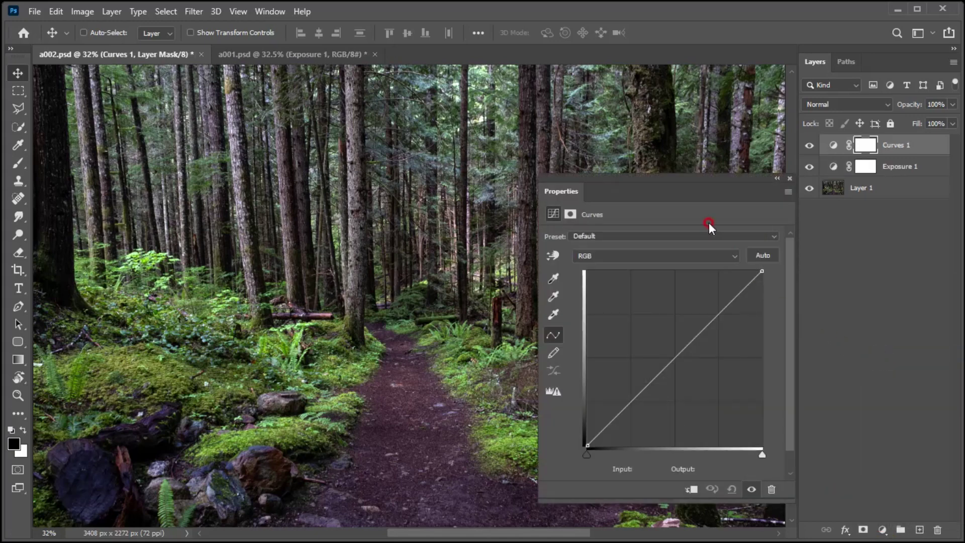
left_click_drag(708, 221, 687, 162)
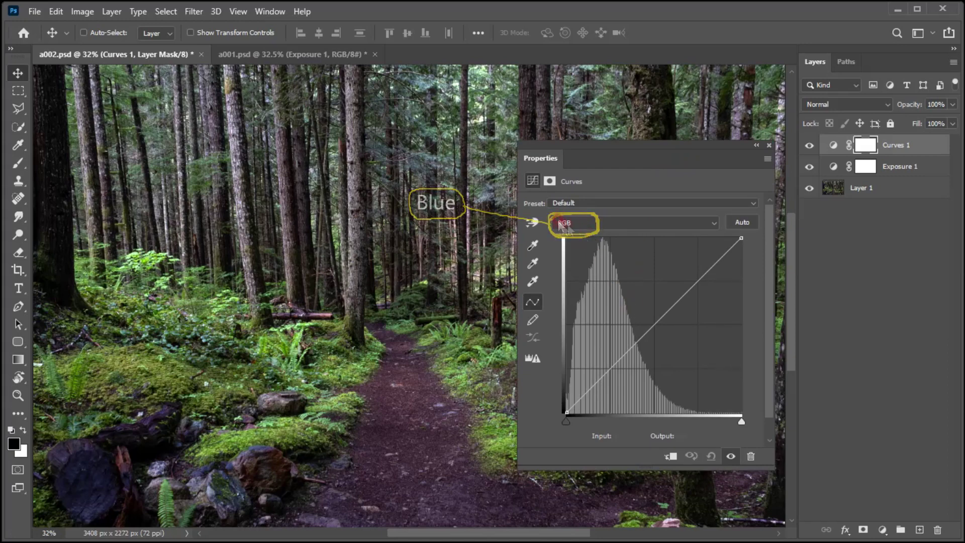
left_click(568, 223)
left_click(578, 266)
left_click(635, 312)
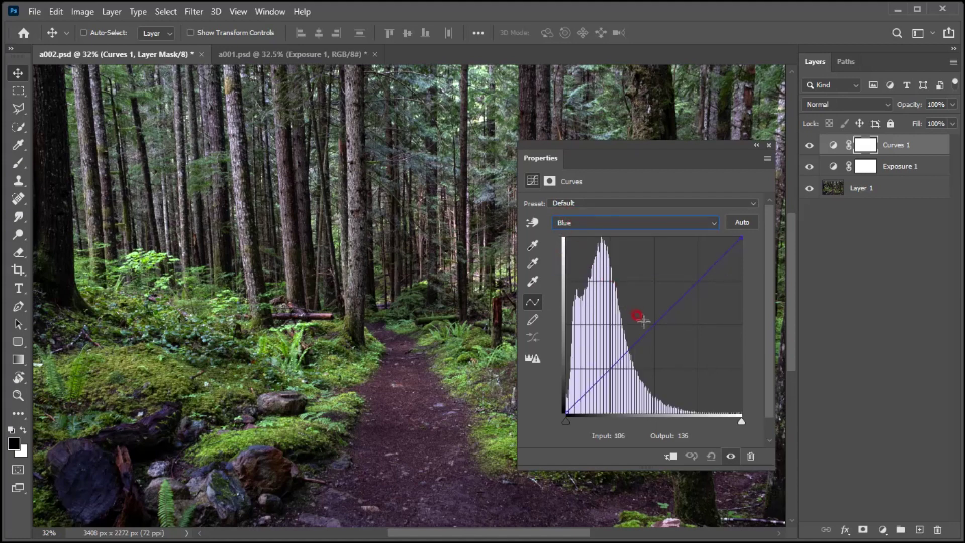
left_click_drag(655, 323, 664, 330)
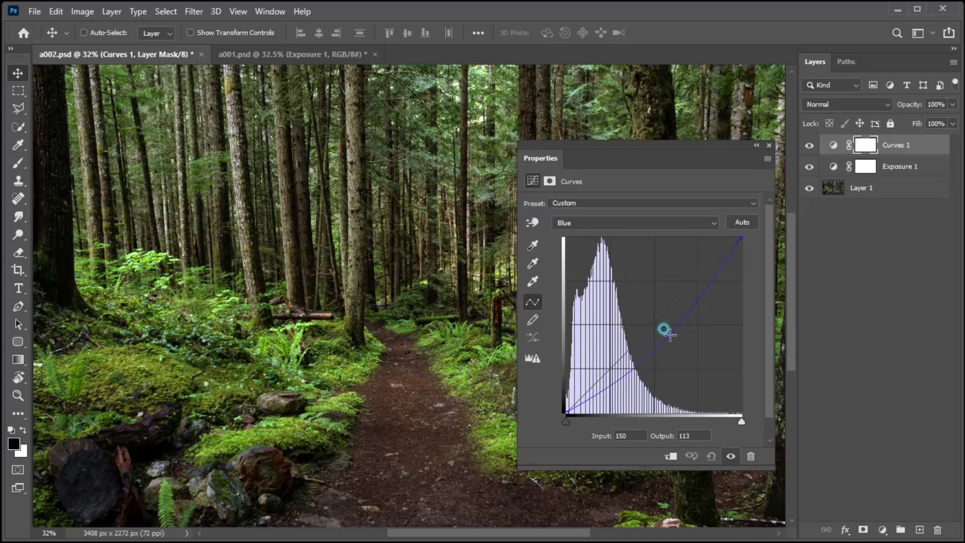
left_click_drag(664, 330, 677, 328)
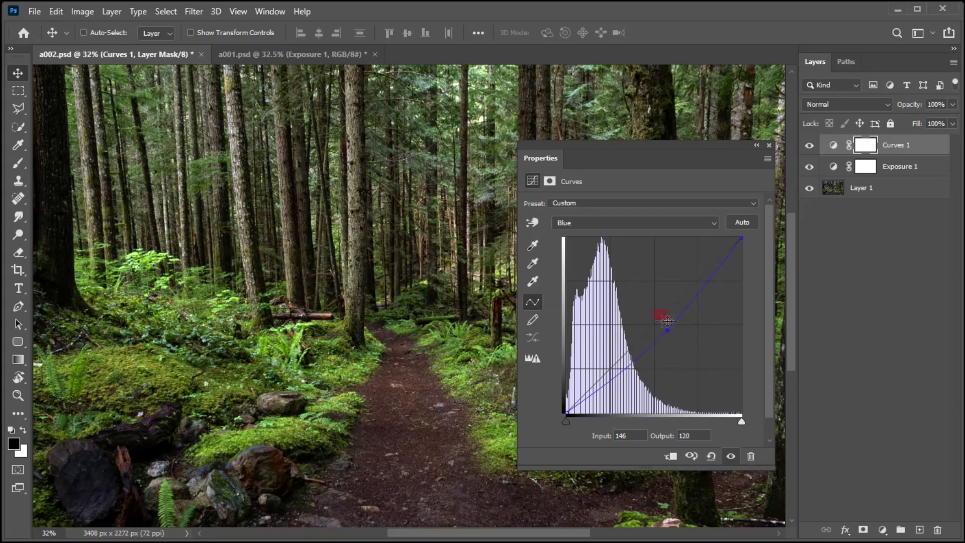
left_click(770, 145)
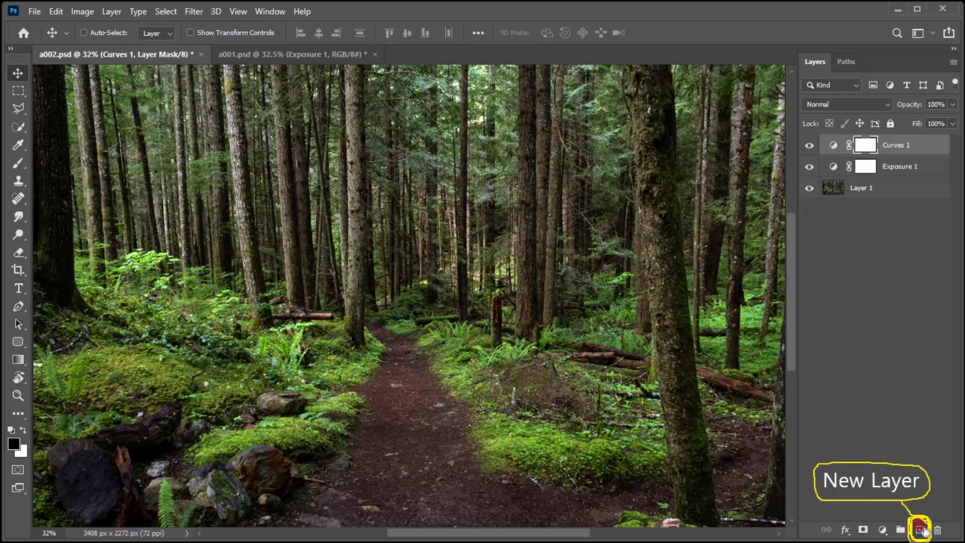
Make white the foreground colour and add a new Layer 2 blended as Soft Light
key("x")
left_click(920, 529)
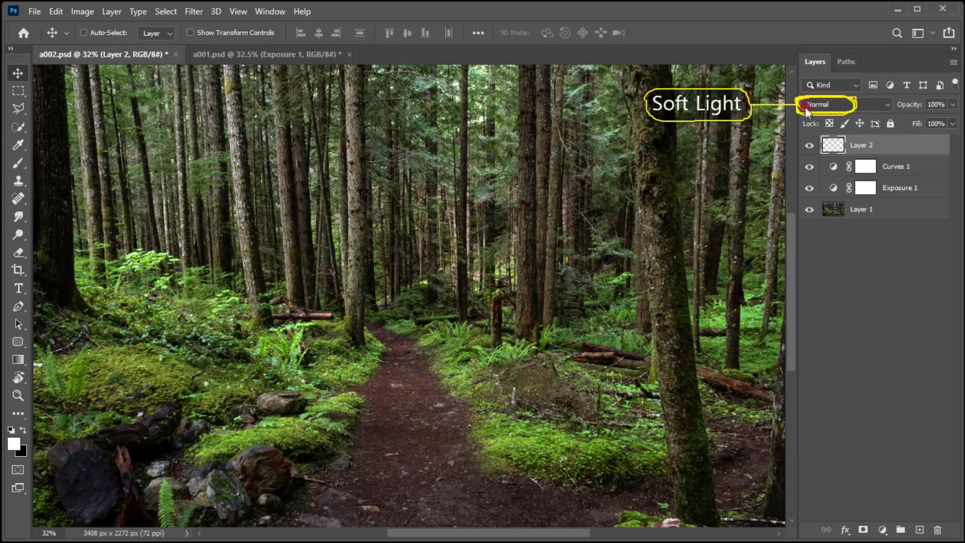
left_click(812, 105)
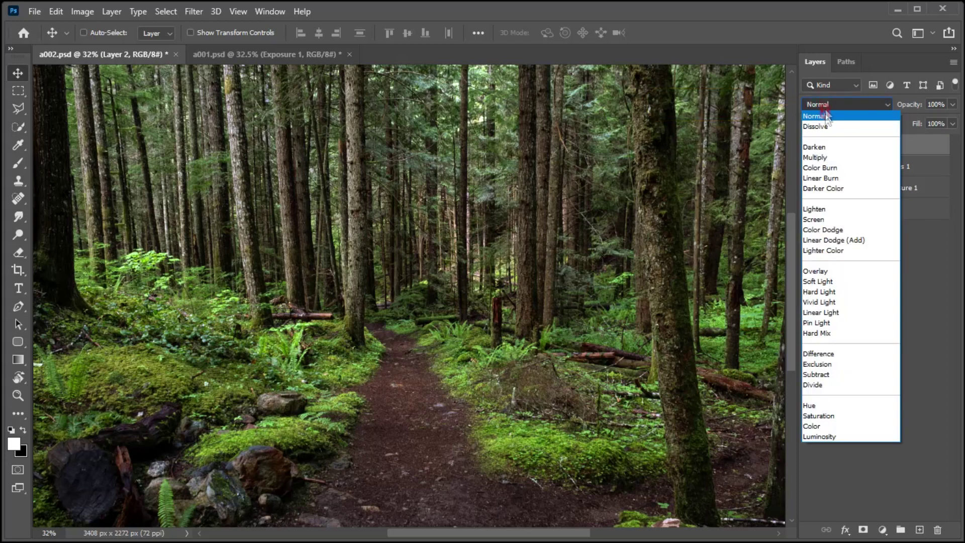
left_click(825, 280)
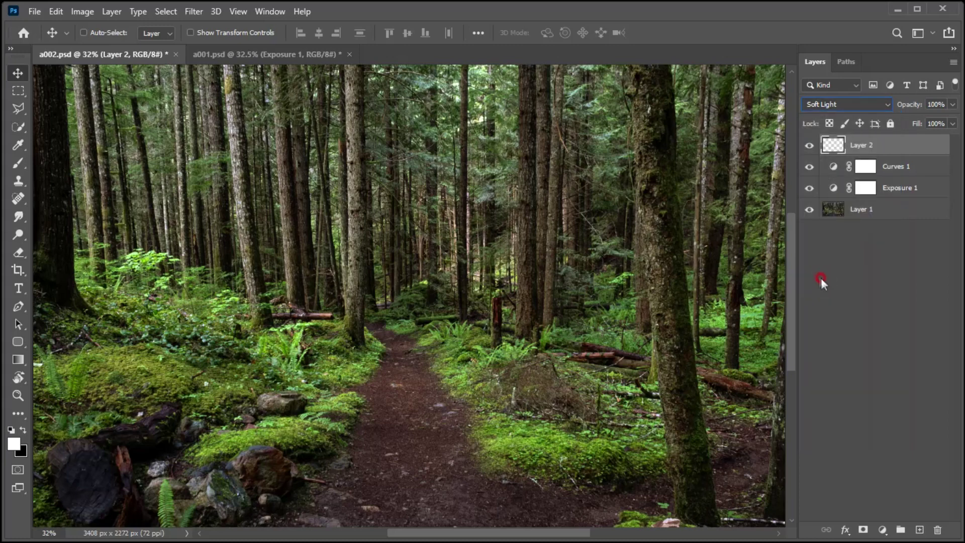
Paint a faint white stroke along the trail with a soft brush at 25% opacity
left_click(17, 164)
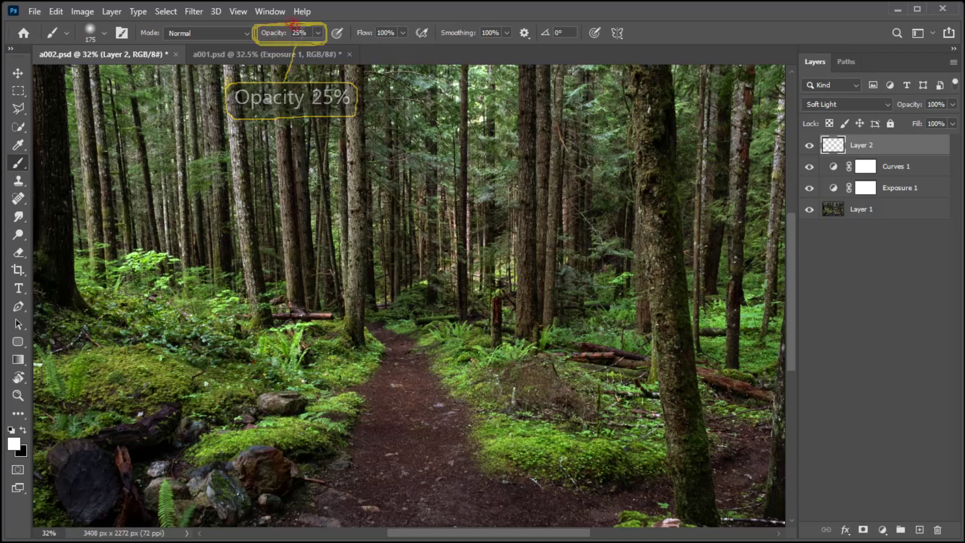
left_click(13, 442)
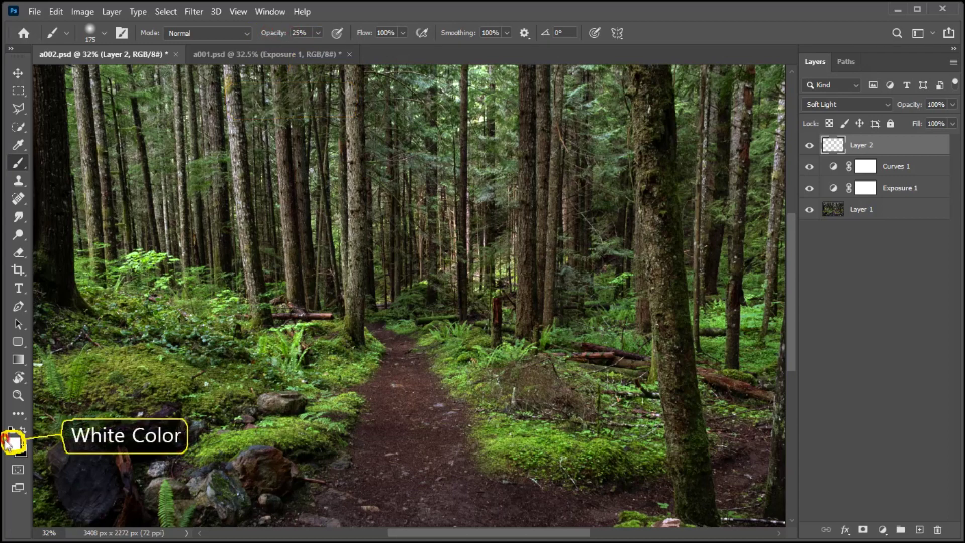
left_click(12, 446)
mouse_move(354, 400)
left_mouse_down()
mouse_move(403, 360)
mouse_move(403, 424)
mouse_move(359, 508)
mouse_move(511, 508)
mouse_move(383, 513)
left_mouse_up()
Enlarge the brush to 300 and paint white along the trail's lower and left edges
key("bracketright")
key("bracketright")
key("bracketleft")
key("bracketleft")
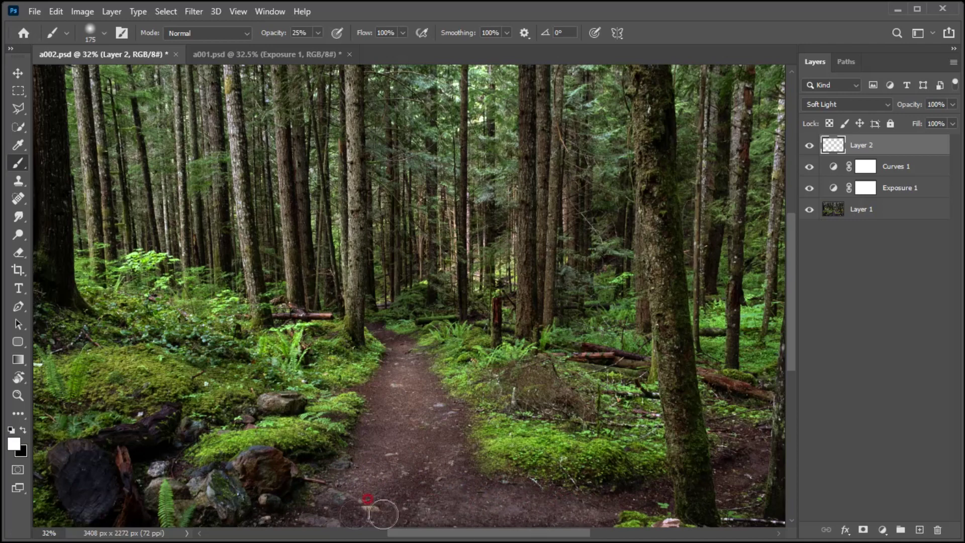
key("bracketright")
key("bracketright")
key("bracketright")
left_click_drag(301, 509, 441, 475)
mouse_move(379, 346)
left_mouse_down()
mouse_move(367, 486)
mouse_move(388, 435)
left_mouse_up()
mouse_move(404, 394)
left_mouse_down()
mouse_move(448, 505)
mouse_move(556, 517)
mouse_move(394, 500)
mouse_move(400, 414)
left_mouse_up()
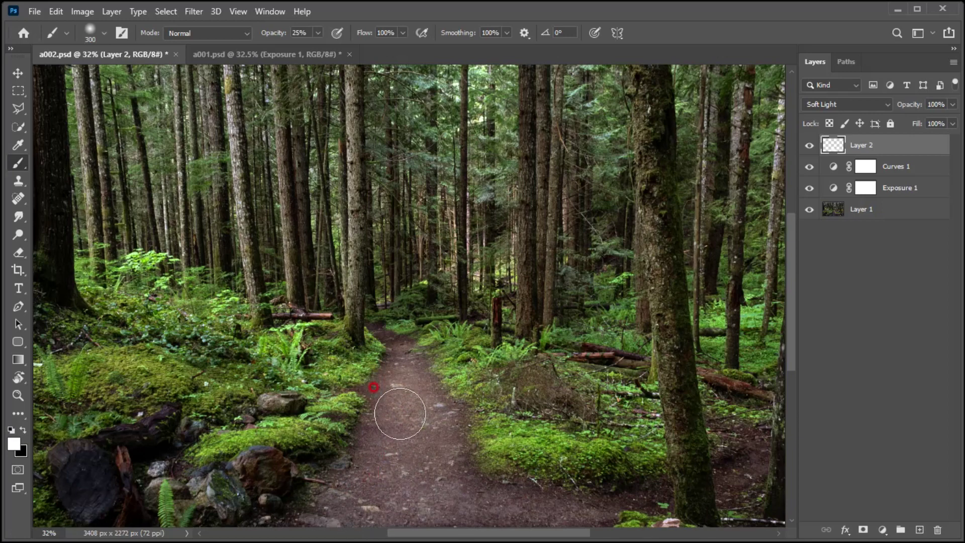
left_click(17, 73)
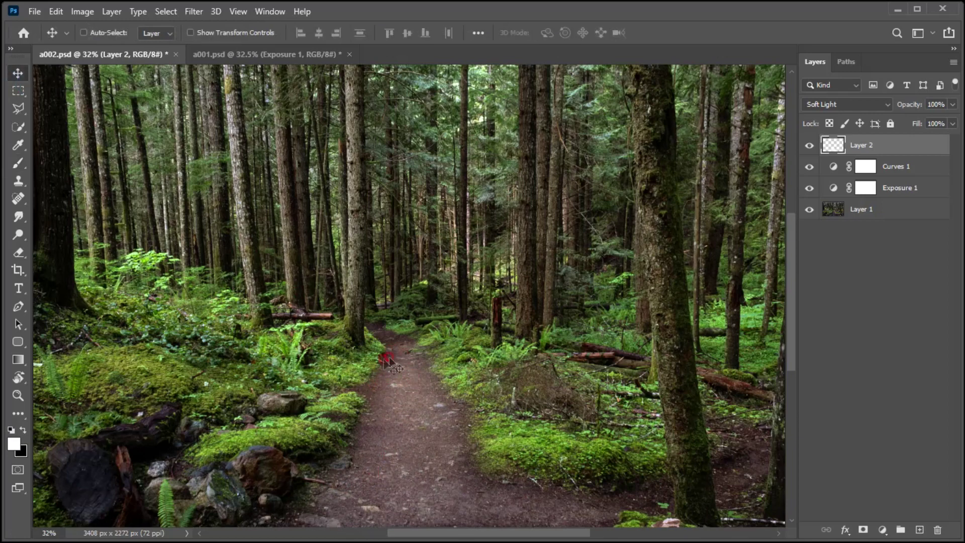
mouse_move(385, 390)
left_mouse_down()
mouse_move(407, 407)
mouse_move(405, 363)
left_mouse_up()
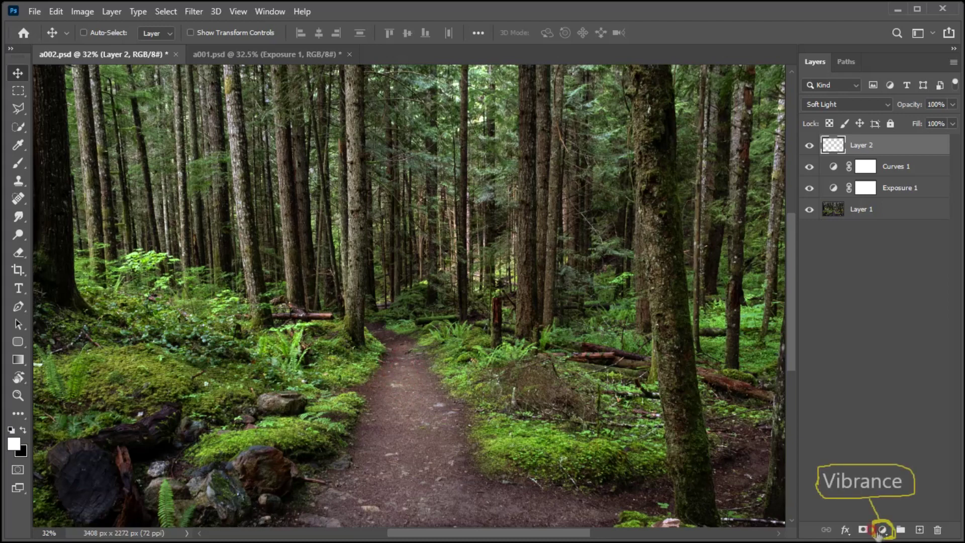
Add a Vibrance 1 layer (vibrance +17) and raise its Saturation to +10
left_click(882, 530)
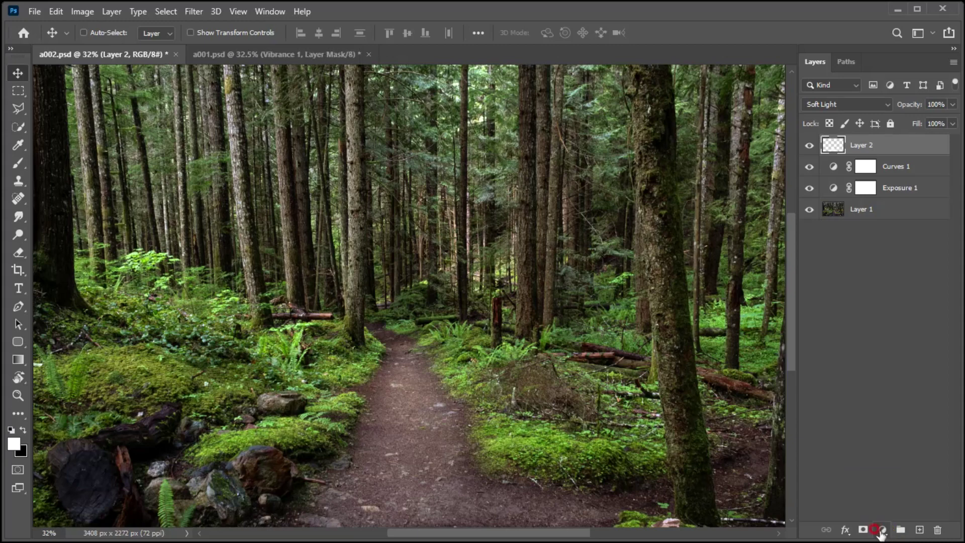
left_click(882, 529)
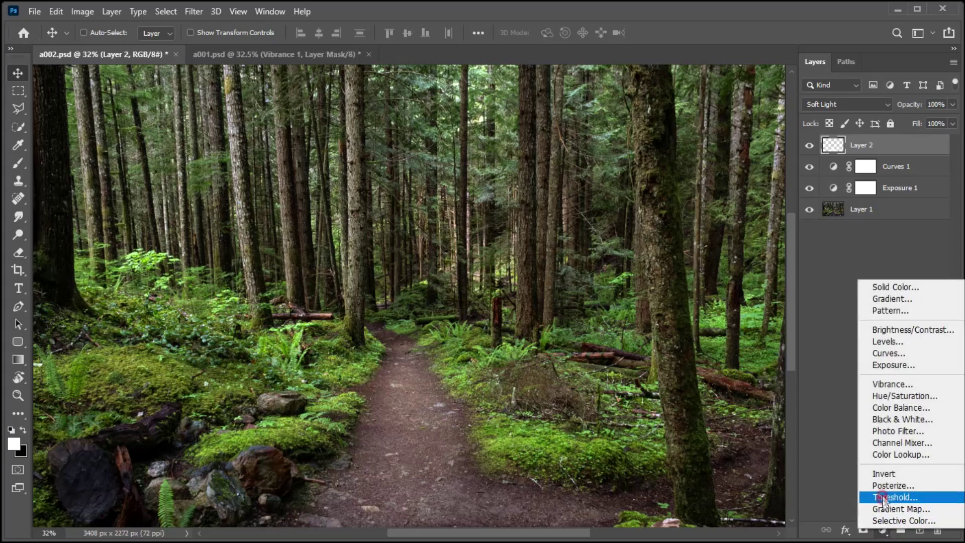
left_click(889, 385)
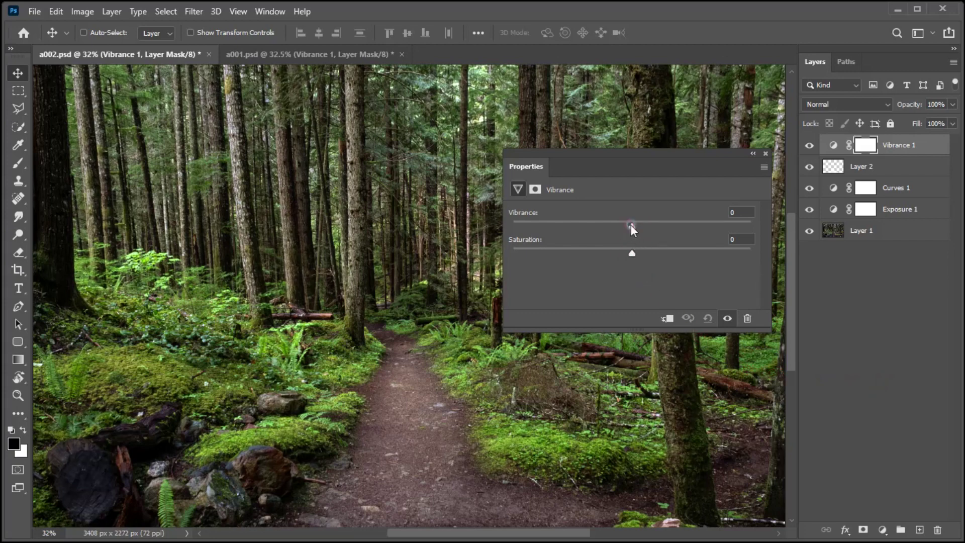
mouse_move(632, 253)
left_mouse_down()
mouse_move(644, 251)
mouse_move(652, 225)
mouse_move(643, 255)
left_mouse_up()
left_click(768, 151)
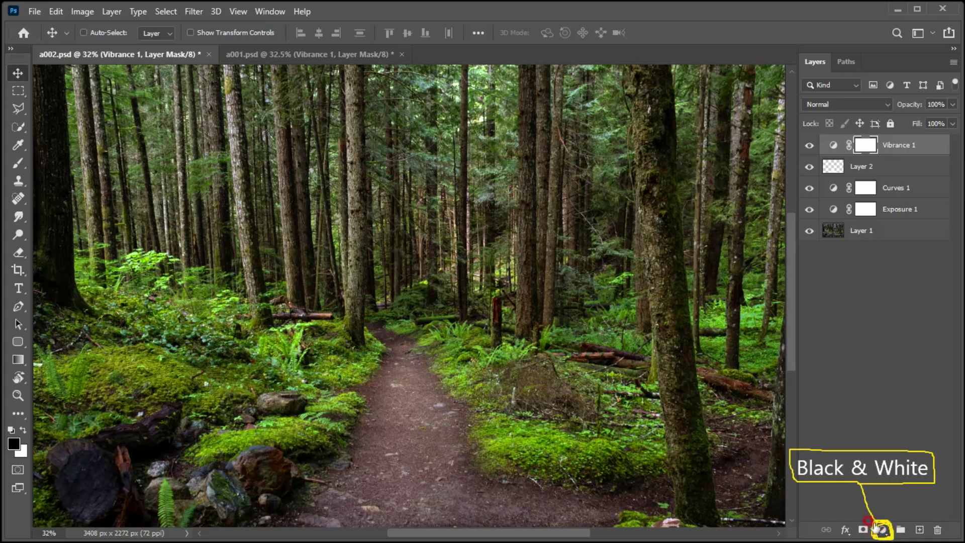
left_click(881, 531)
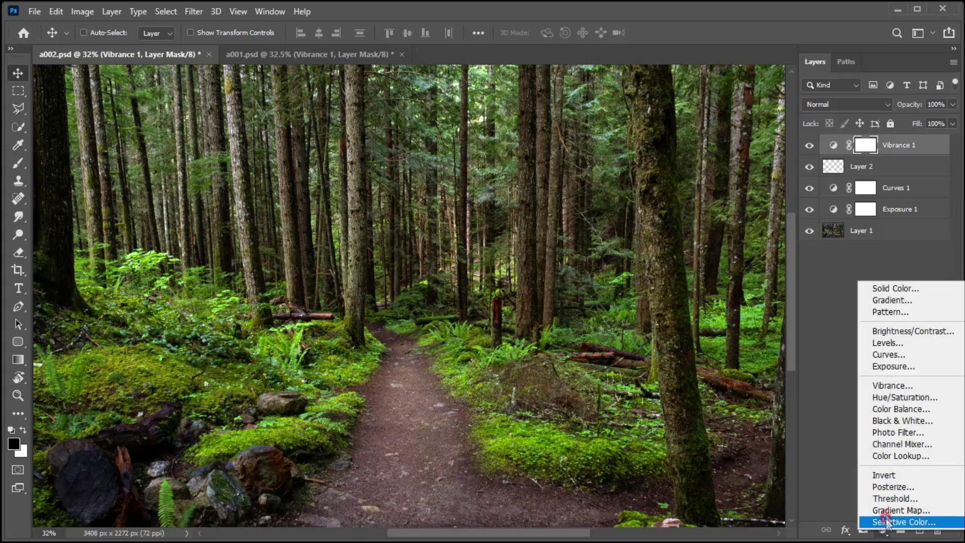
Add a Black & White layer in Luminosity mode with Reds 52 and Yellows 74
left_click(883, 421)
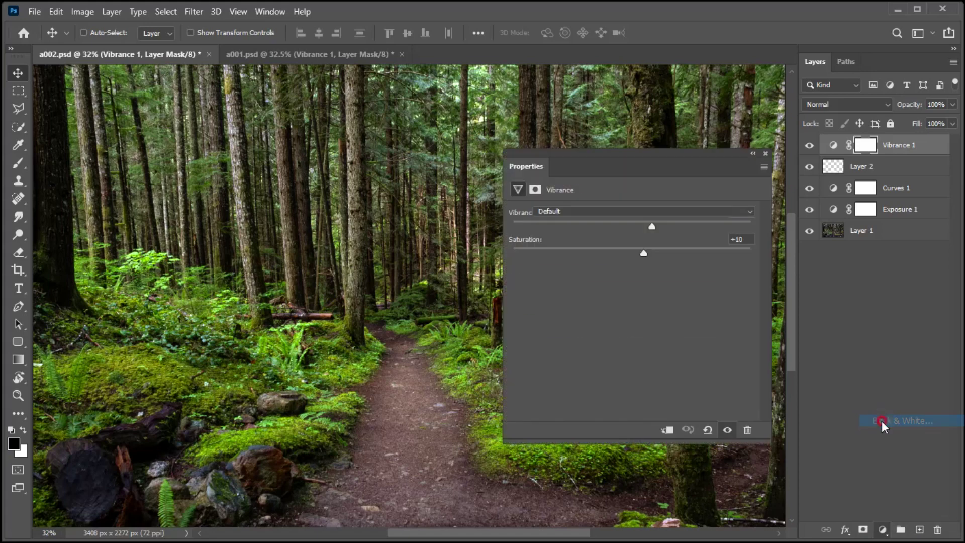
left_click_drag(680, 179, 738, 199)
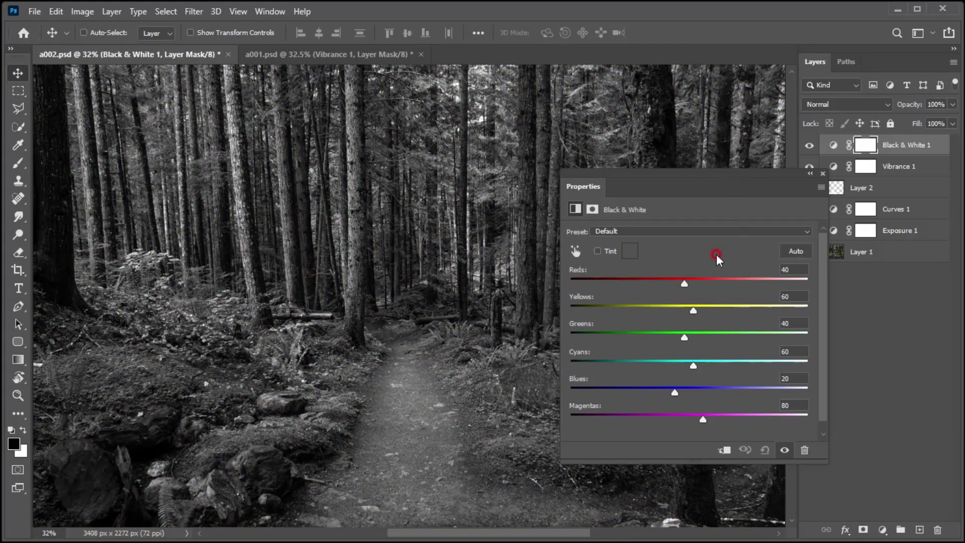
left_click(822, 104)
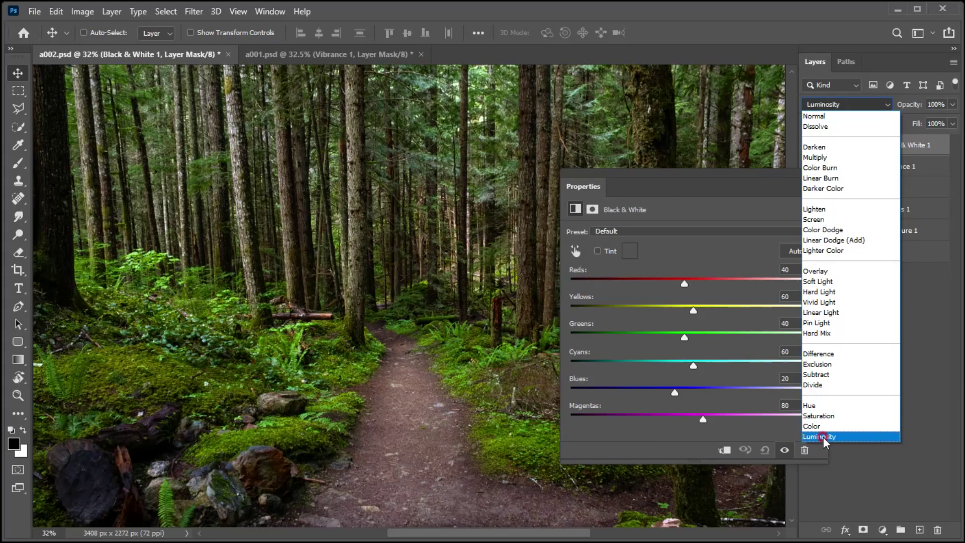
left_click(825, 436)
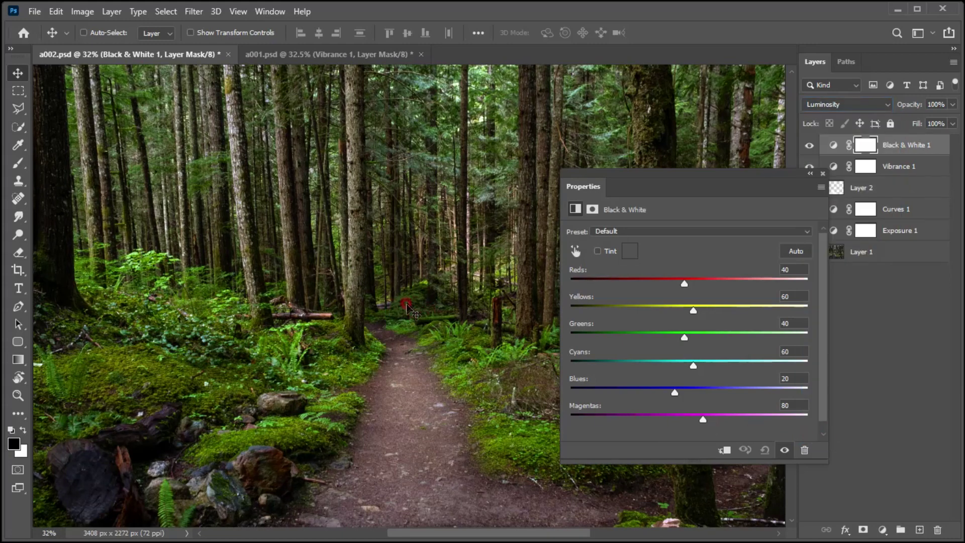
left_click_drag(693, 311, 694, 283)
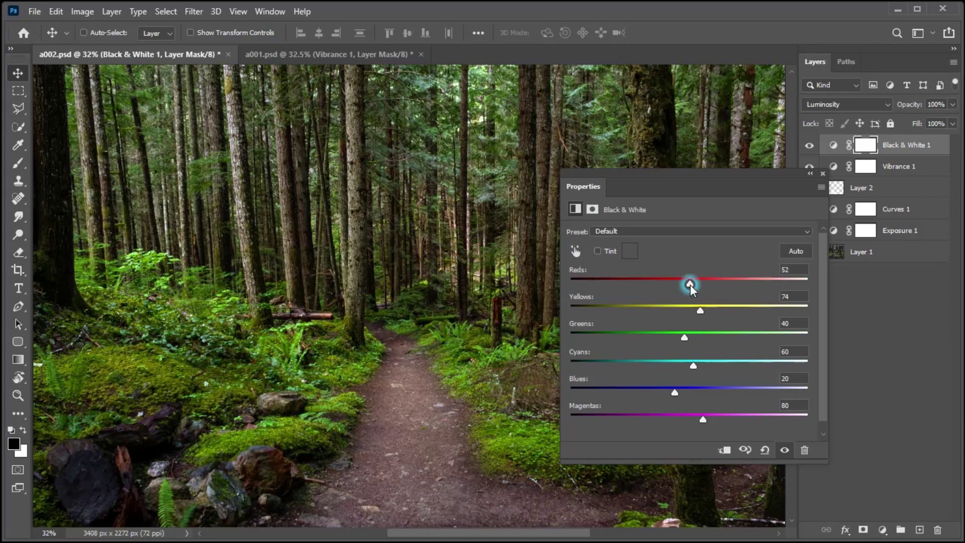
left_click_drag(678, 336, 679, 336)
left_click(692, 283)
left_click(823, 173)
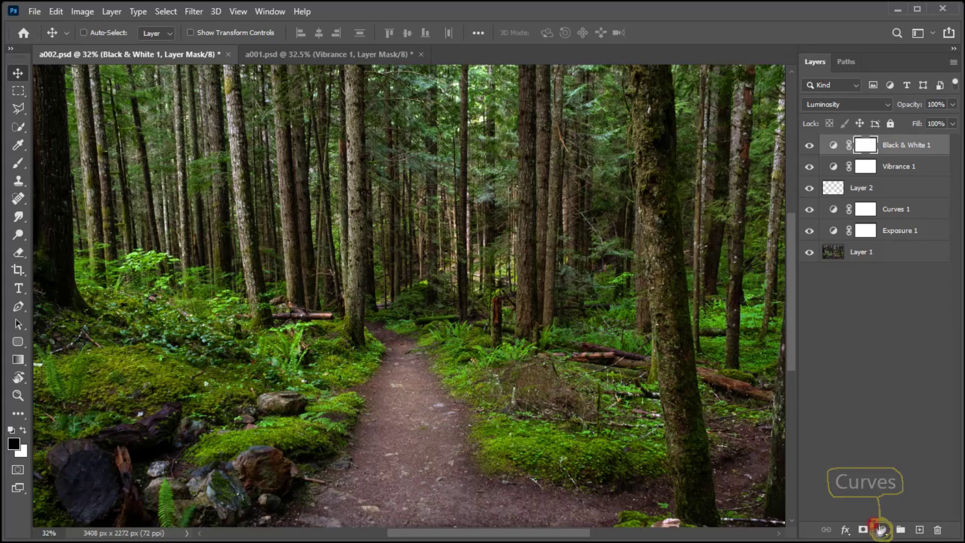
left_click(881, 530)
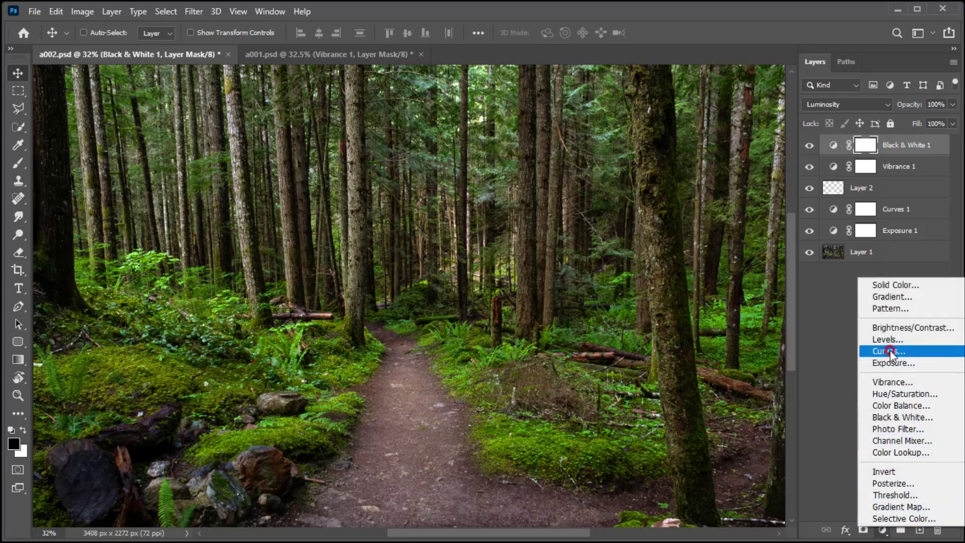
Add a Curves 2 layer with an RGB midtone point lifted to input 116, output 137
left_click(889, 352)
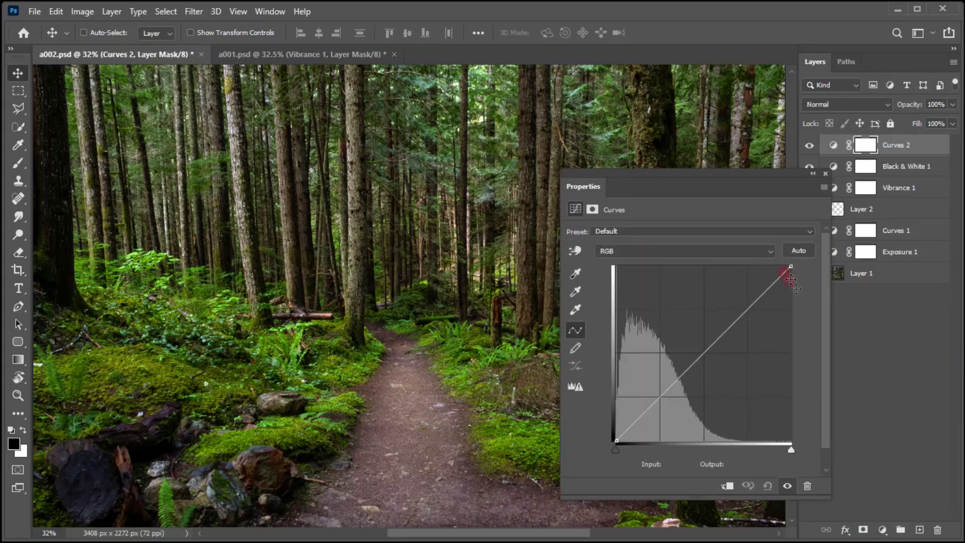
left_click_drag(734, 188, 670, 143)
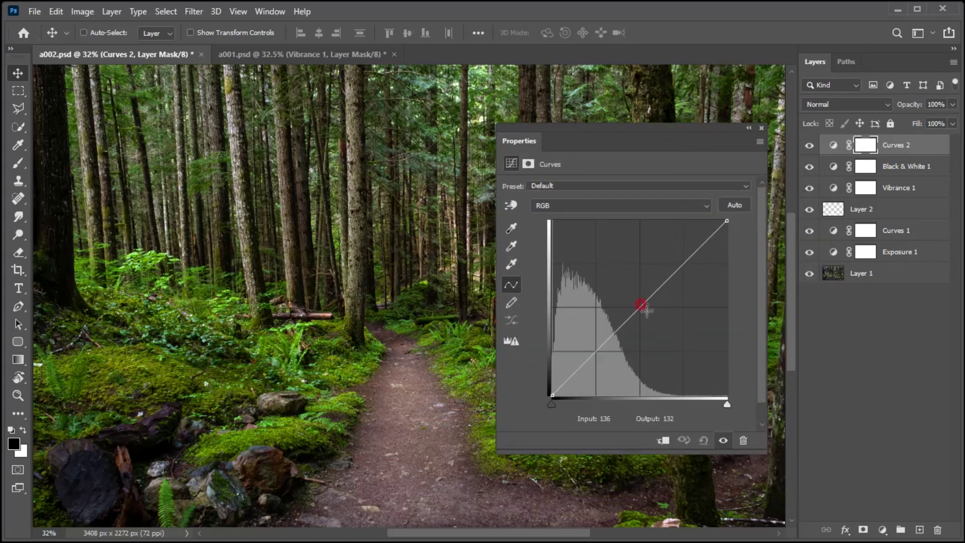
left_click_drag(641, 303, 633, 301)
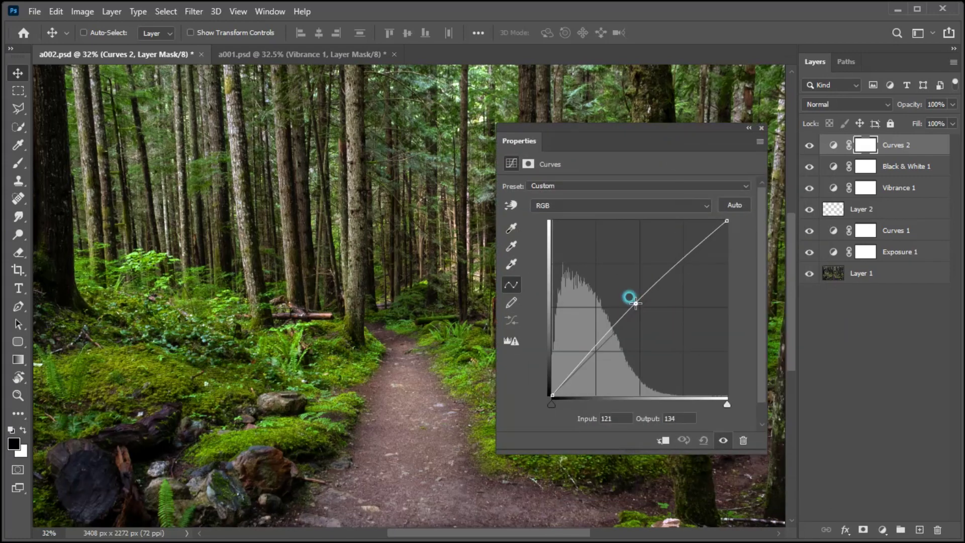
left_click(632, 307)
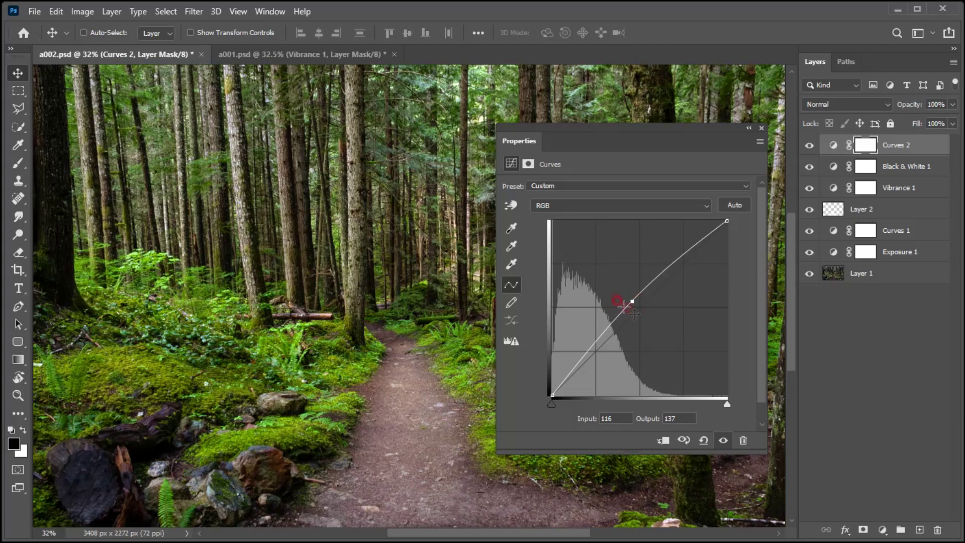
left_click(758, 128)
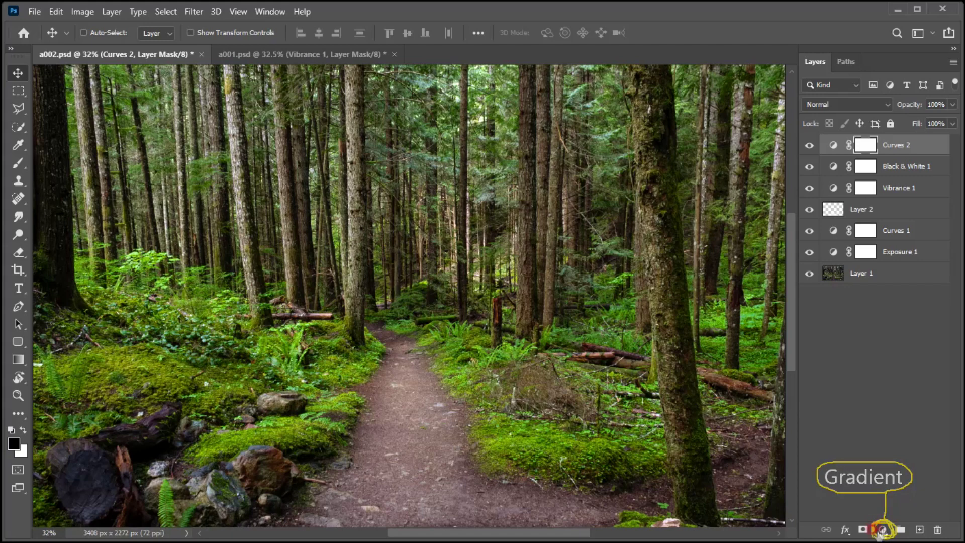
Add a Gradient Fill layer using the Foreground to Background gradient preset
left_click(881, 531)
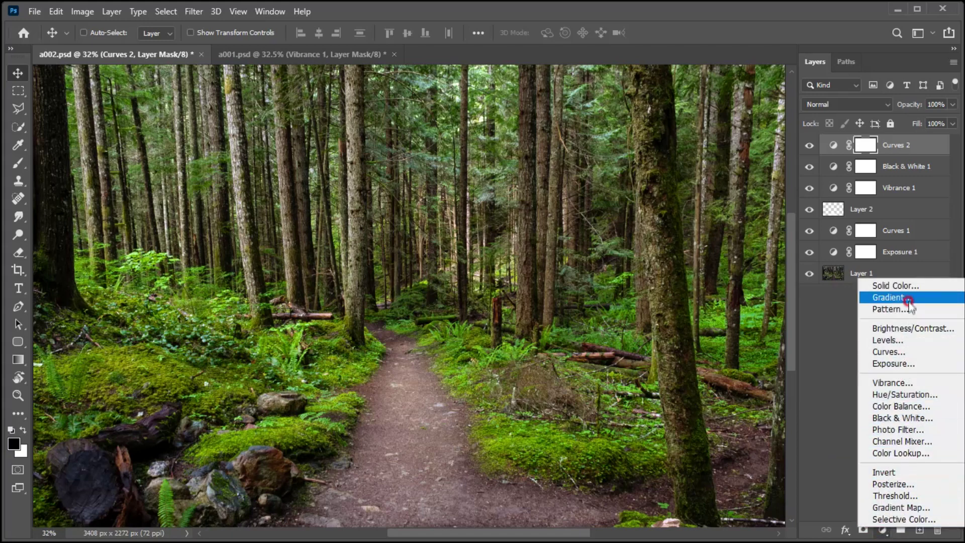
left_click(891, 299)
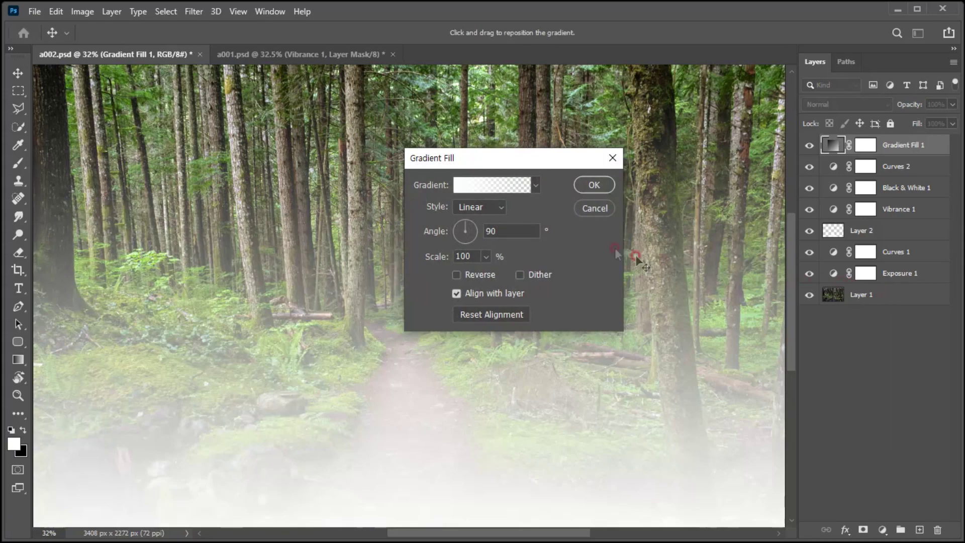
left_click_drag(502, 158, 595, 158)
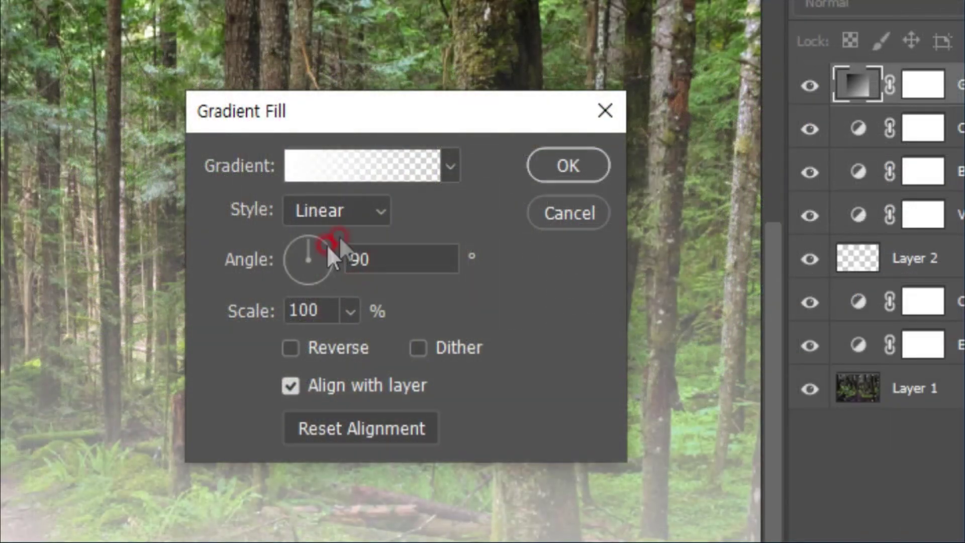
left_click(341, 176)
left_click(372, 76)
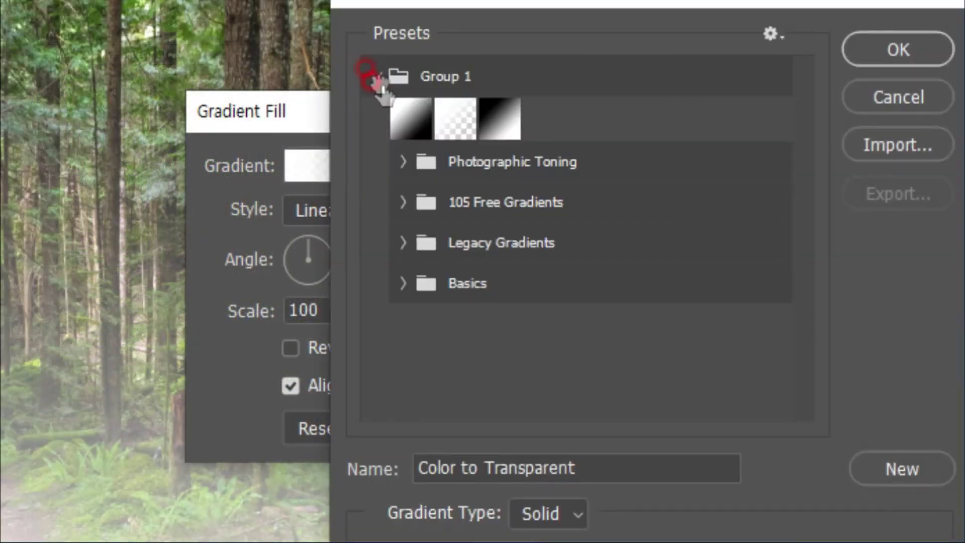
left_click(409, 108)
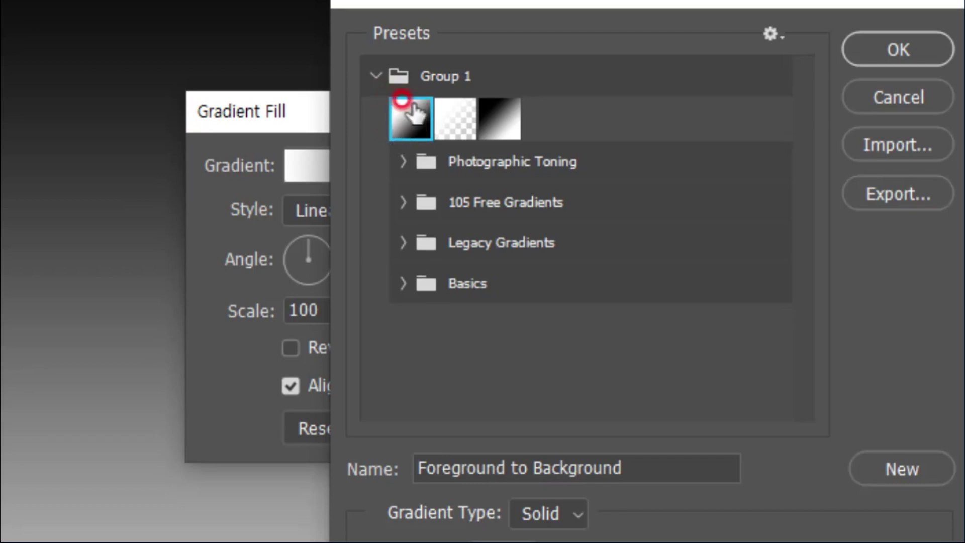
left_click(857, 49)
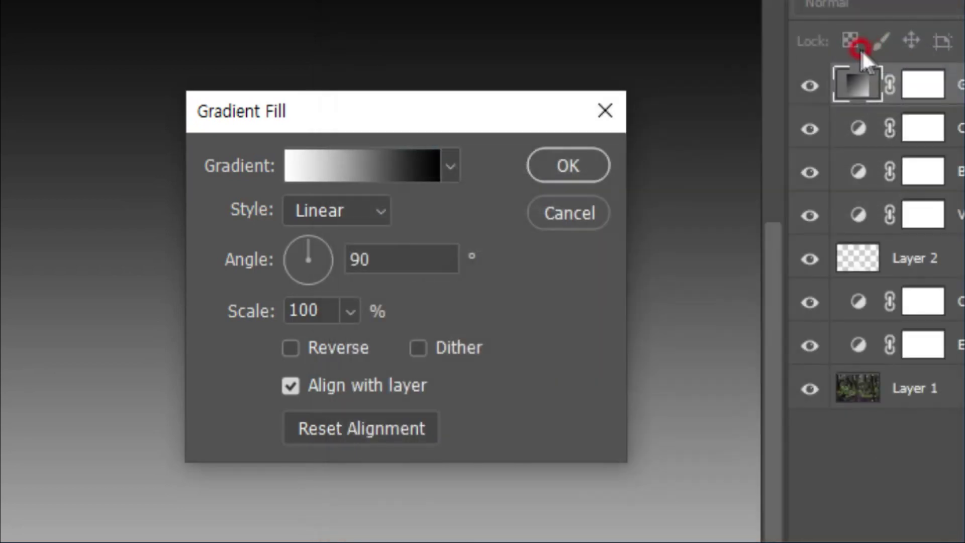
Set the gradient fill style to Radial with 130% scale and apply it
left_click(418, 164)
left_click(382, 204)
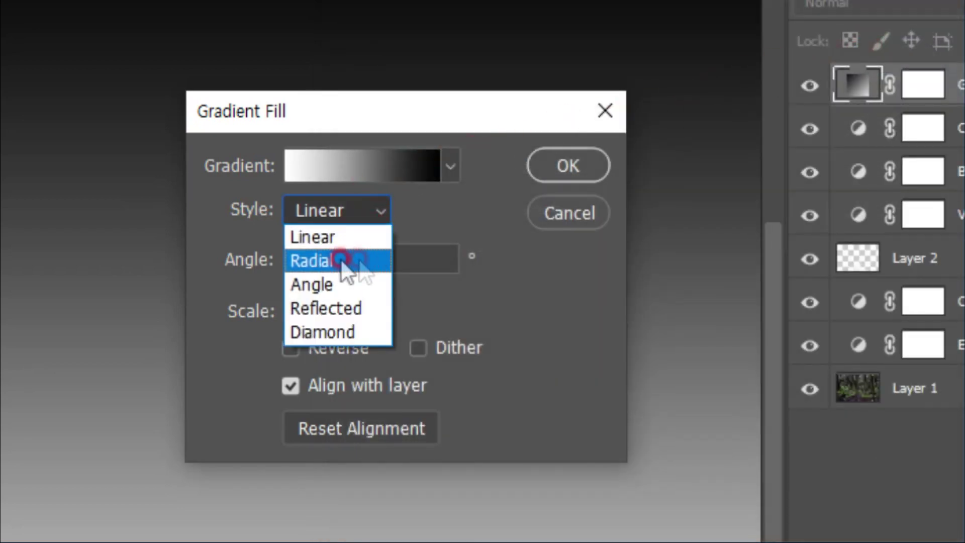
left_click(321, 256)
double_click(304, 310)
type("130")
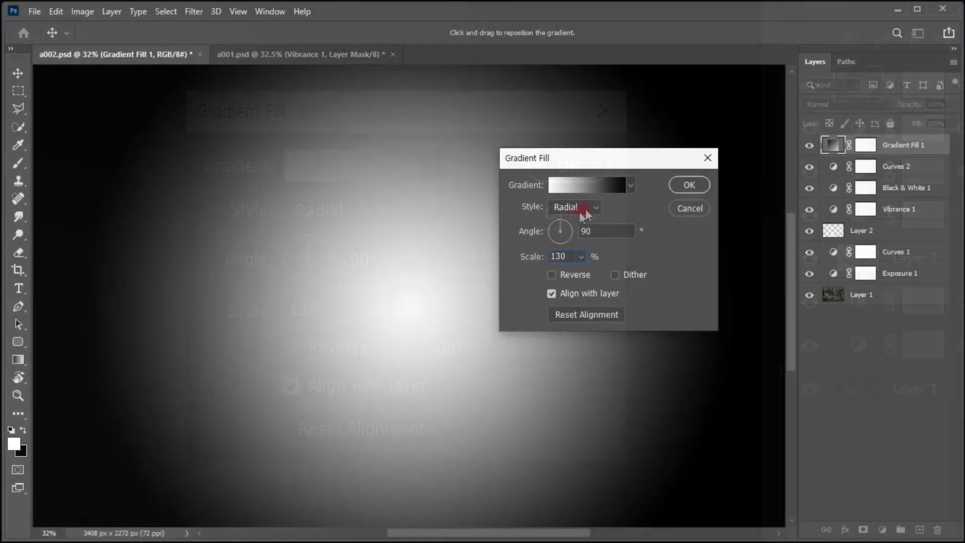
left_click(682, 185)
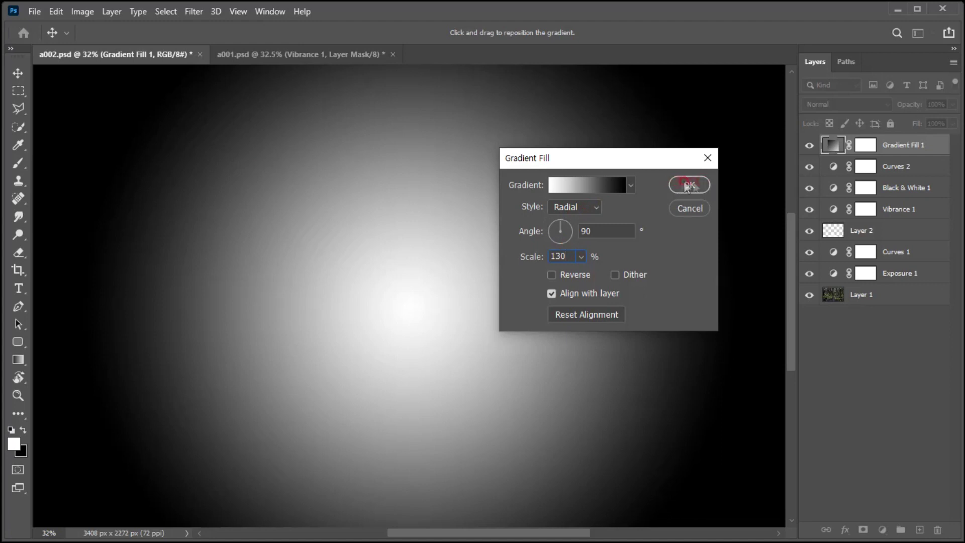
left_click(819, 104)
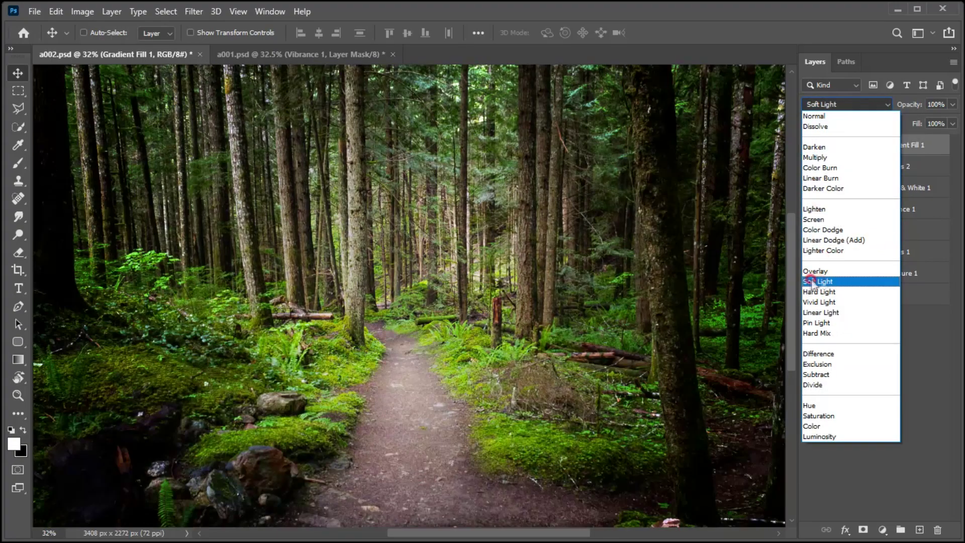
Blend Gradient Fill 1 as Soft Light at 72% opacity, then stamp visible layers into Layer 3
left_click(818, 281)
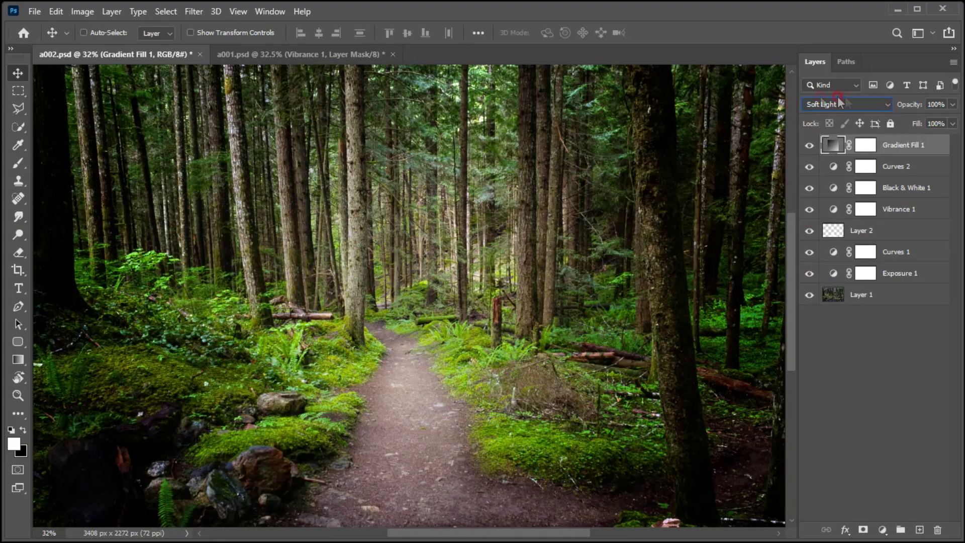
left_click(938, 111)
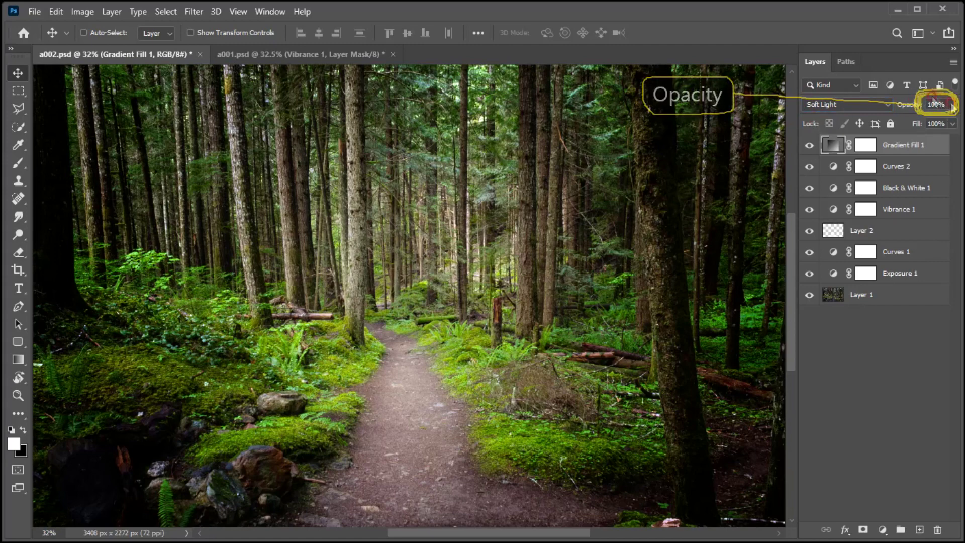
left_click_drag(953, 104, 934, 119)
left_click(408, 249)
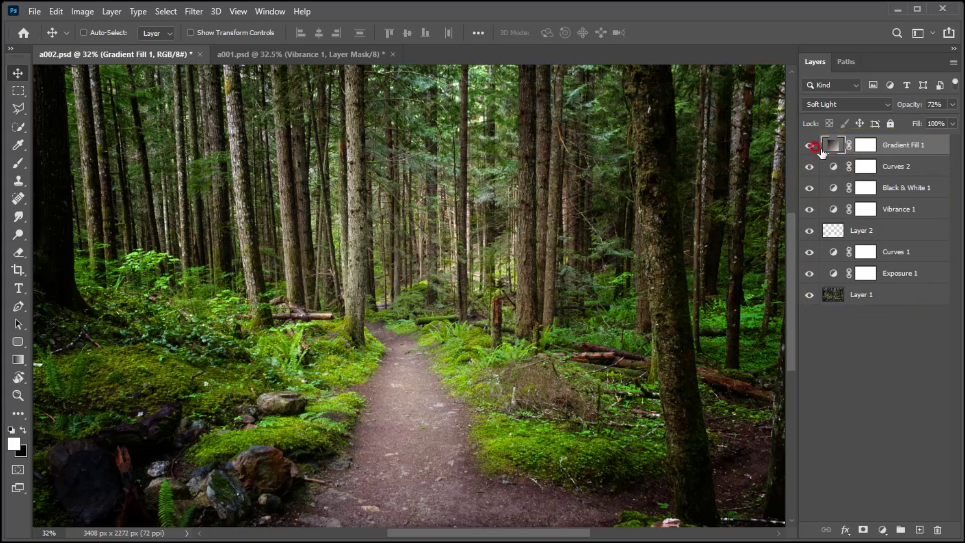
key("ctrl+shift+alt+e")
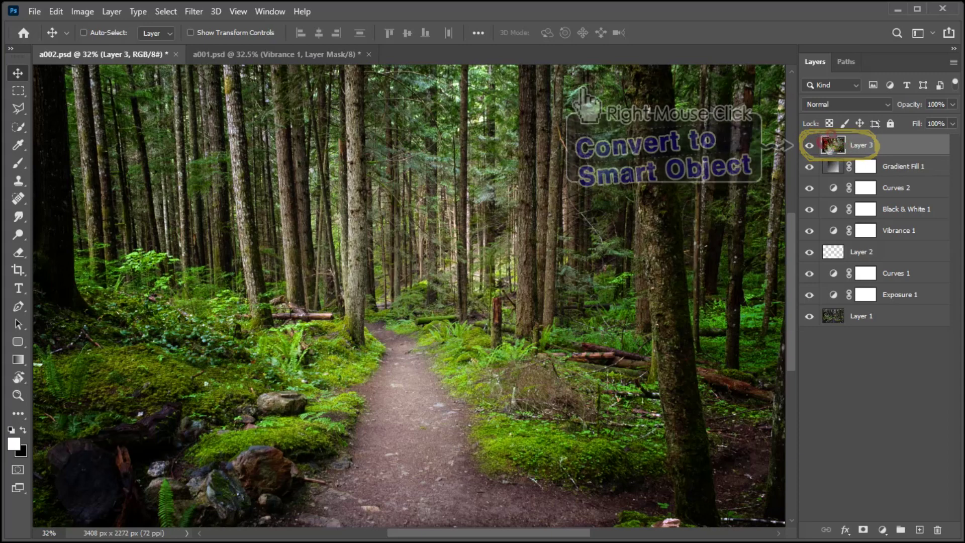
Convert Layer 3 to a Smart Object from its context menu
right_click(855, 145)
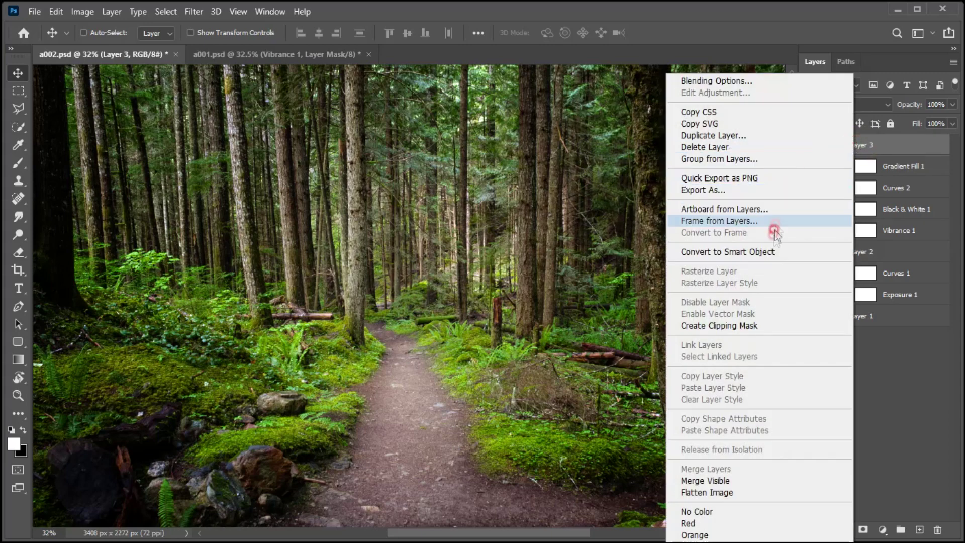
left_click(756, 253)
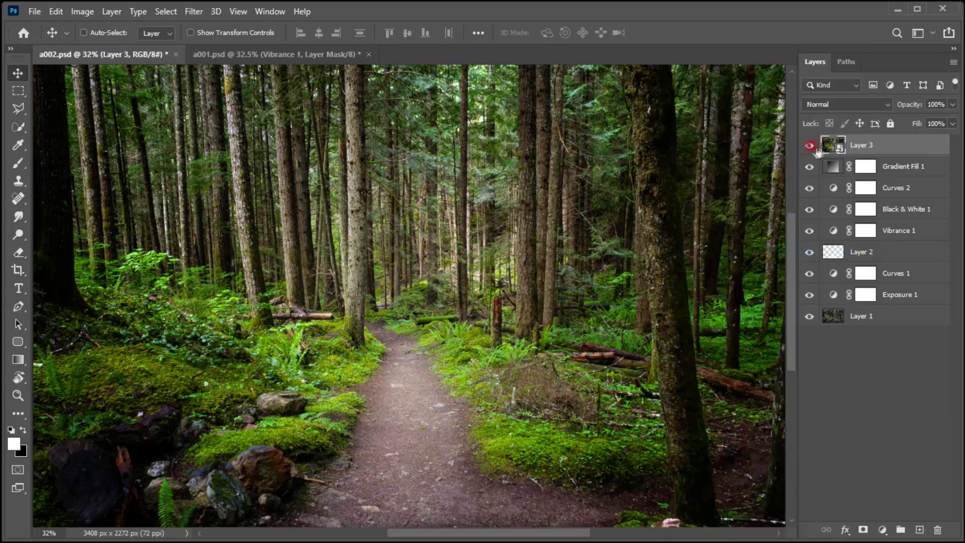
Open the Camera Raw Filter on Layer 3, zoom the preview to 30% and expand Basic
left_click(192, 11)
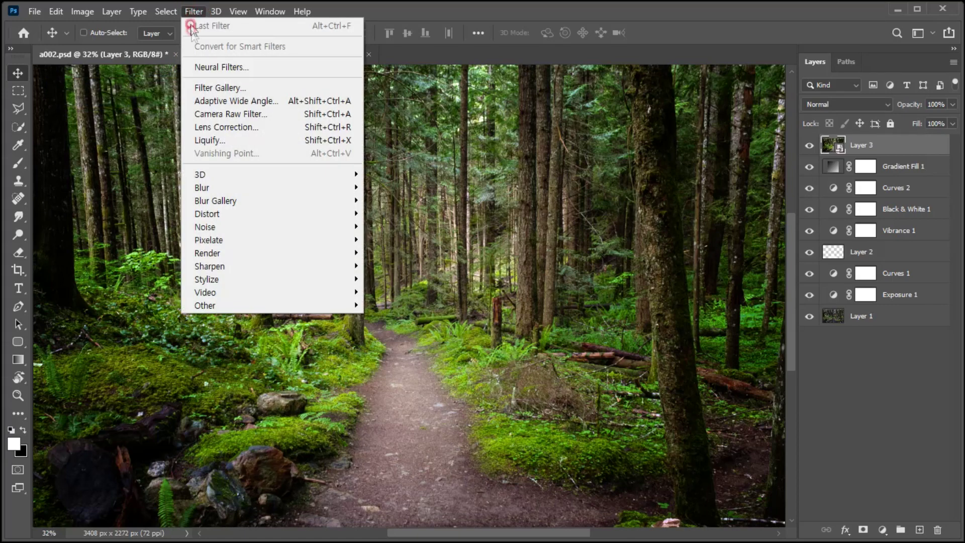
left_click(204, 114)
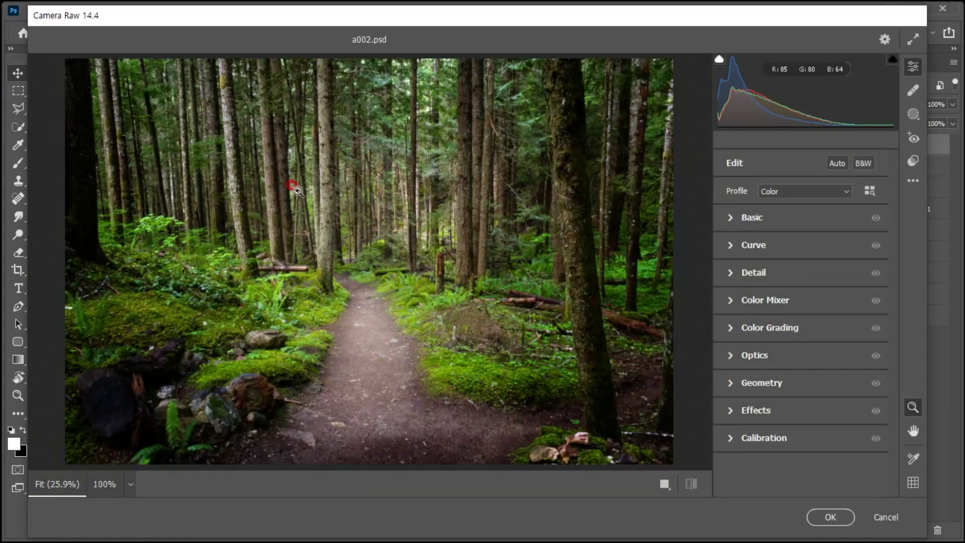
left_click(371, 208)
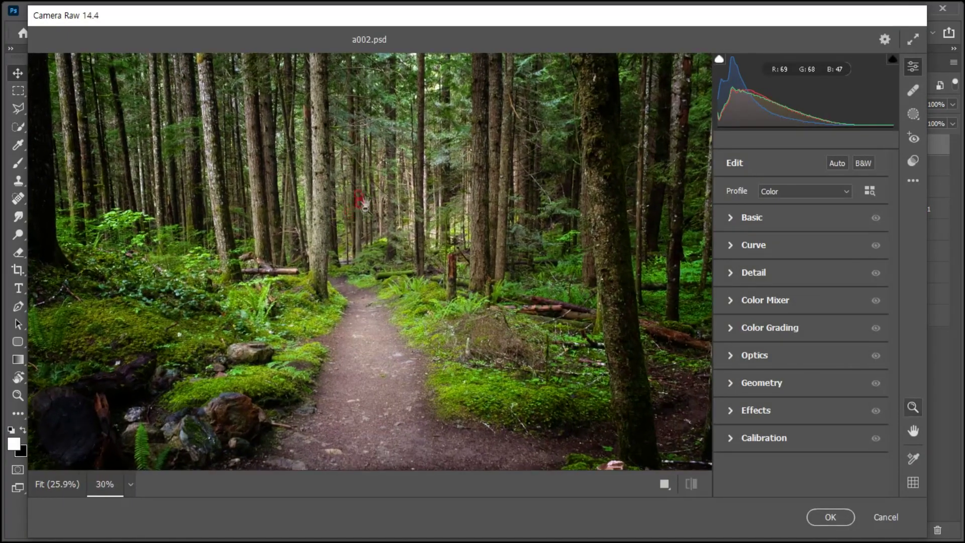
left_click_drag(356, 217, 358, 223)
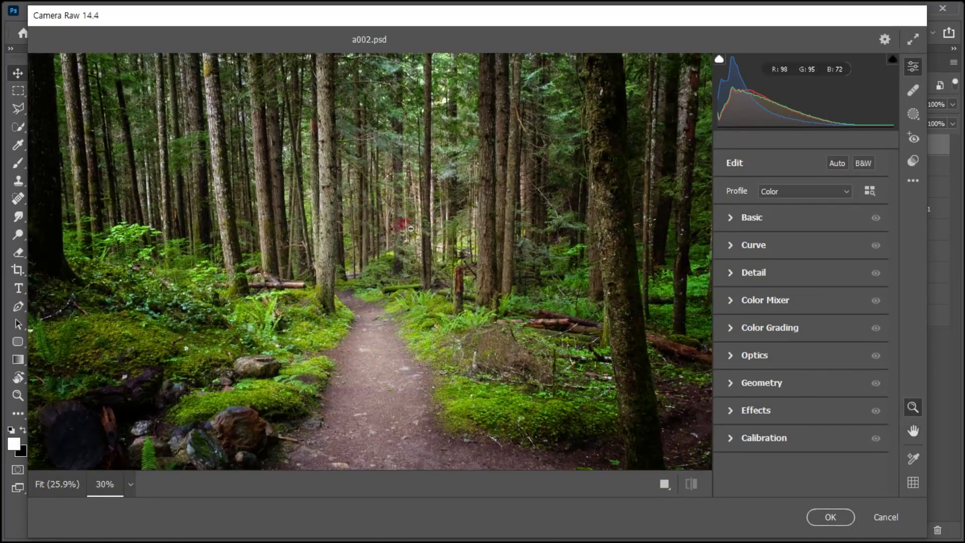
left_click(767, 224)
left_click(734, 215)
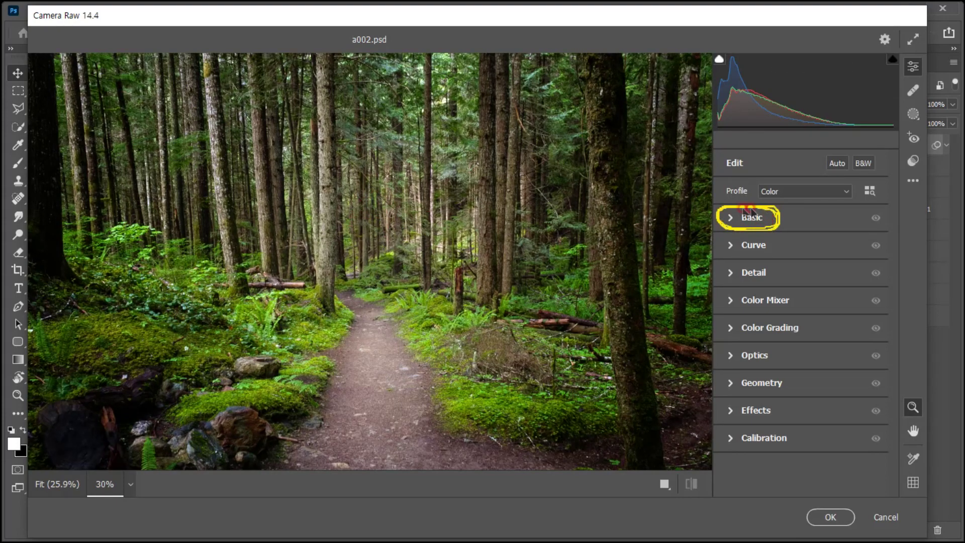
left_click(727, 216)
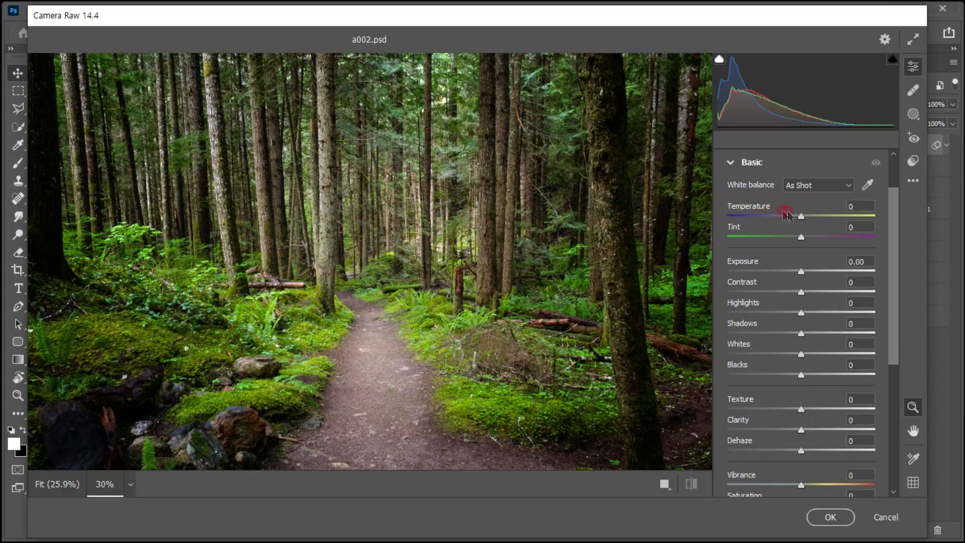
Set Temperature +7, Tint +17, Exposure +0.20 and retune highlights, whites and blacks, then commit
left_click_drag(800, 217, 804, 236)
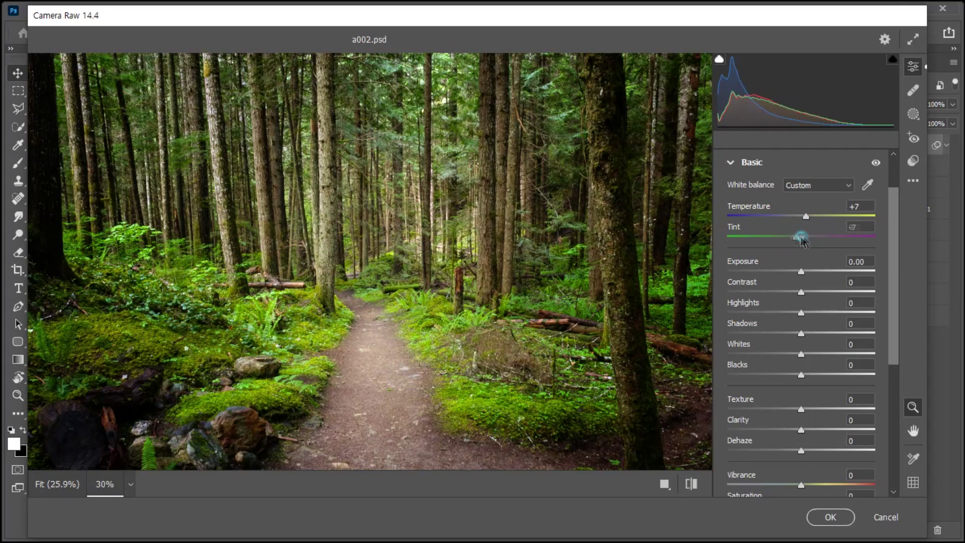
left_click_drag(804, 236, 813, 236)
mouse_move(801, 271)
left_mouse_down()
mouse_move(810, 319)
mouse_move(793, 333)
mouse_move(813, 374)
mouse_move(792, 355)
left_mouse_up()
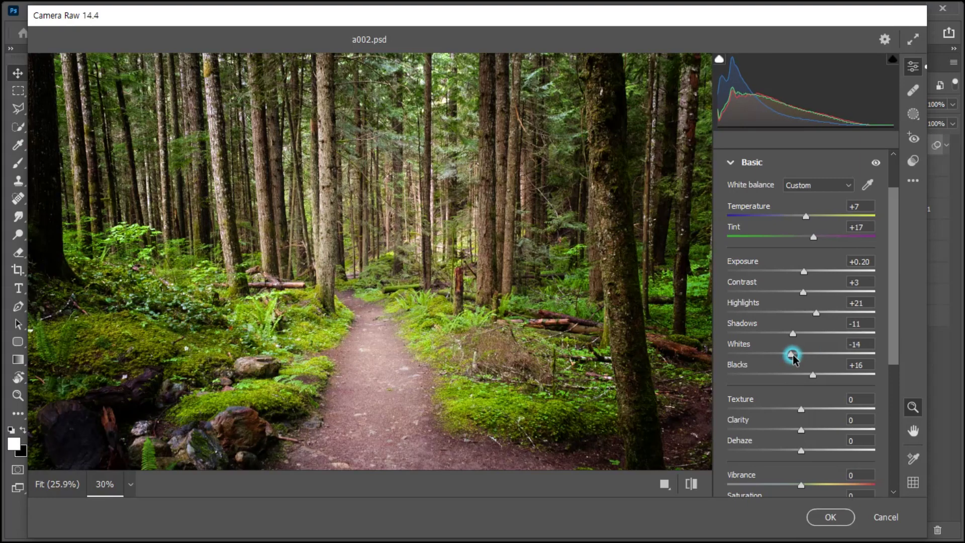
left_click(830, 518)
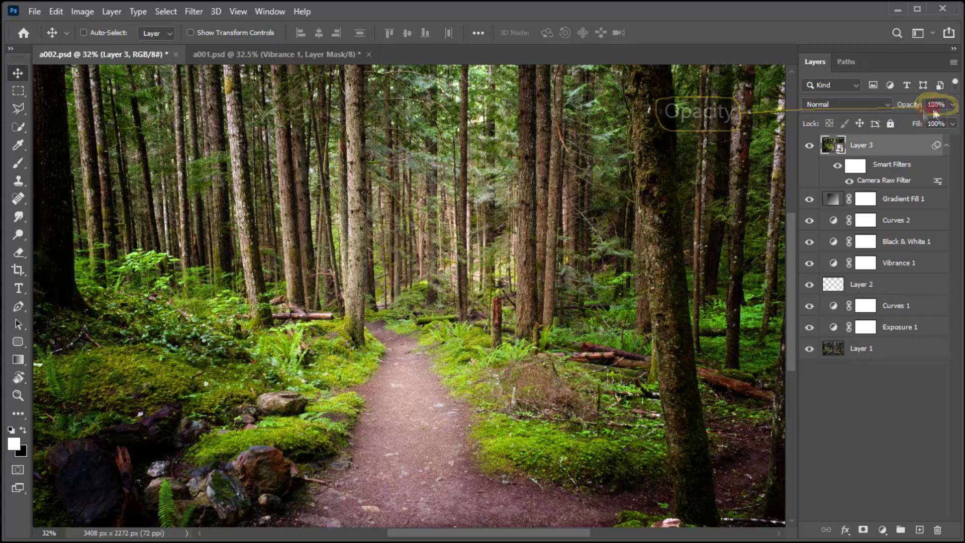
Lower the Camera Raw-filtered Layer 3's opacity to 78% over the adjustment stack
left_click_drag(952, 106, 938, 121)
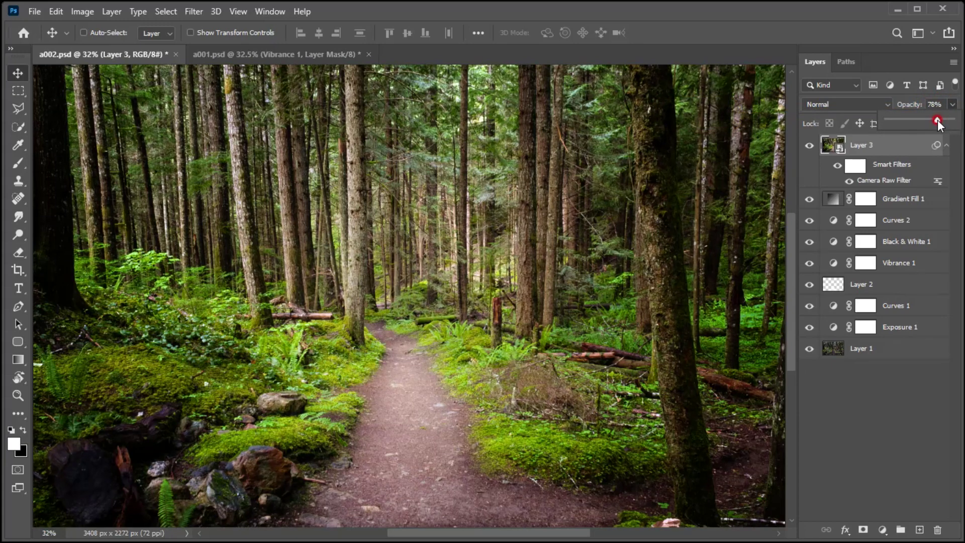
left_click(447, 258)
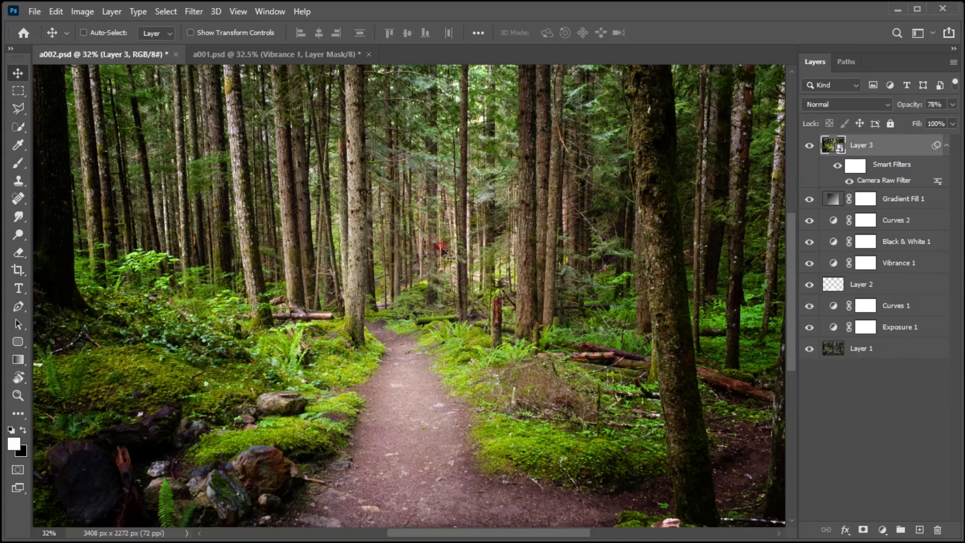
left_click(809, 349, "alt")
left_click(808, 348, "alt")
left_click(809, 348, "alt")
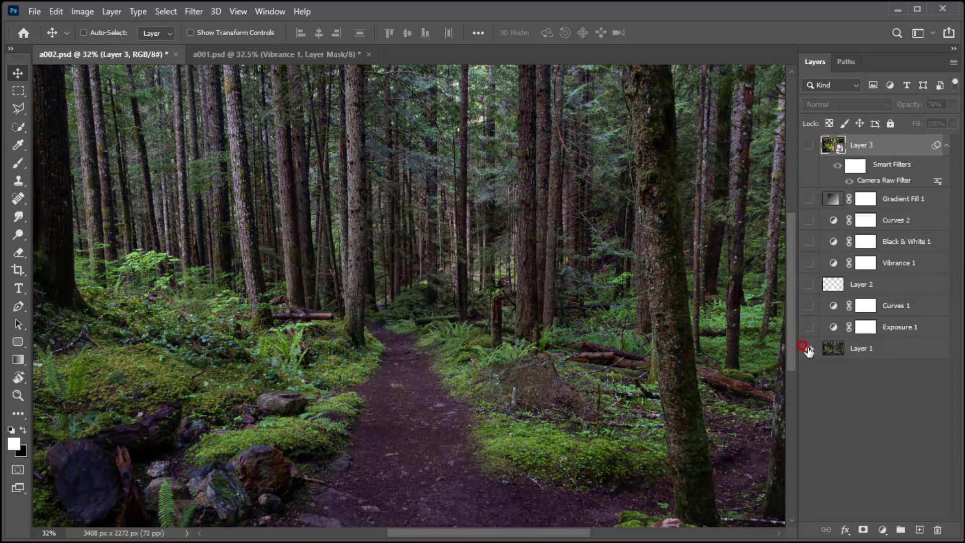
left_click(809, 349, "alt")
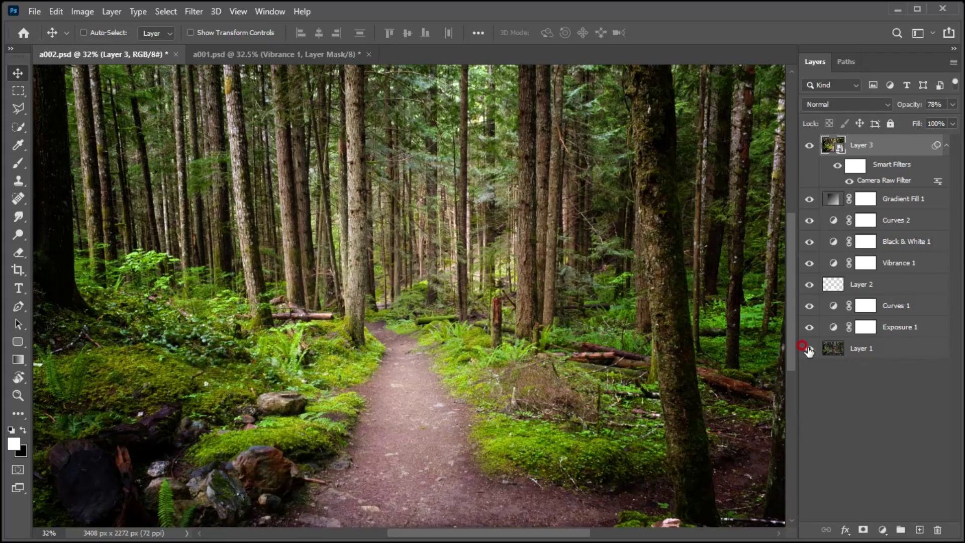
left_click(808, 348, "alt")
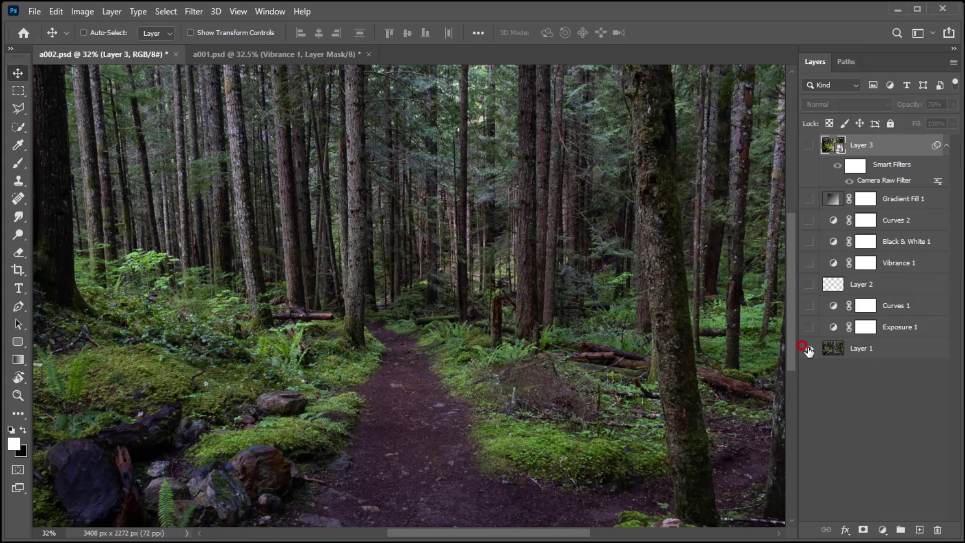
left_click(809, 348, "alt")
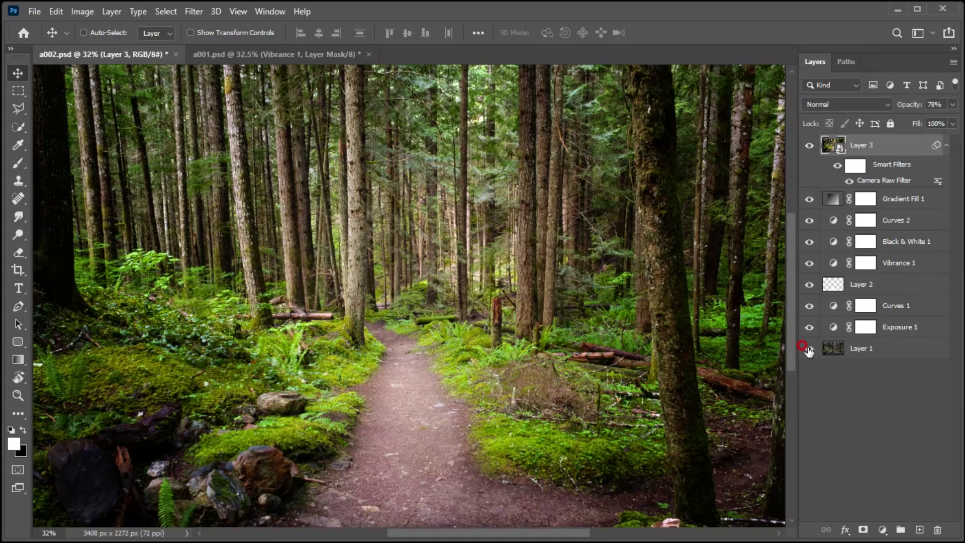
left_click(809, 348, "alt")
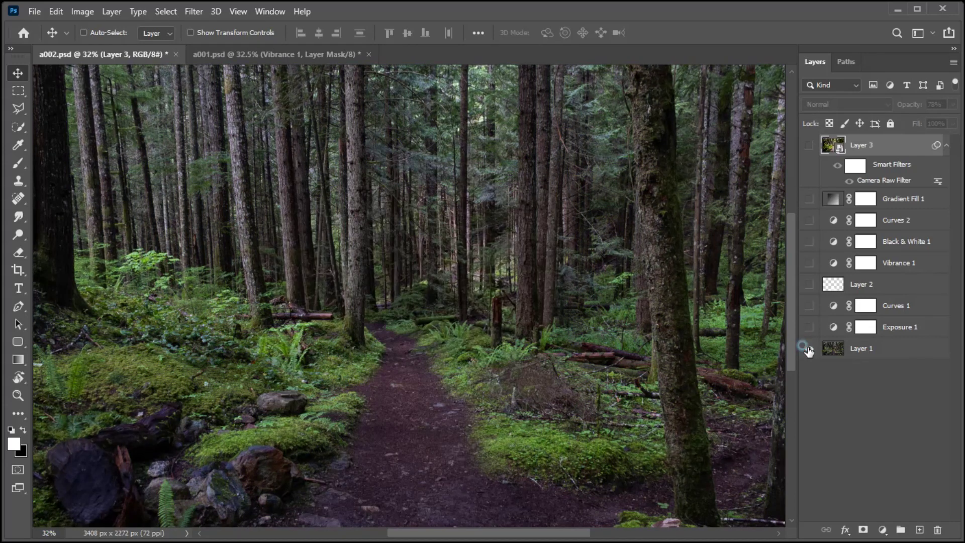
left_click(809, 349, "alt")
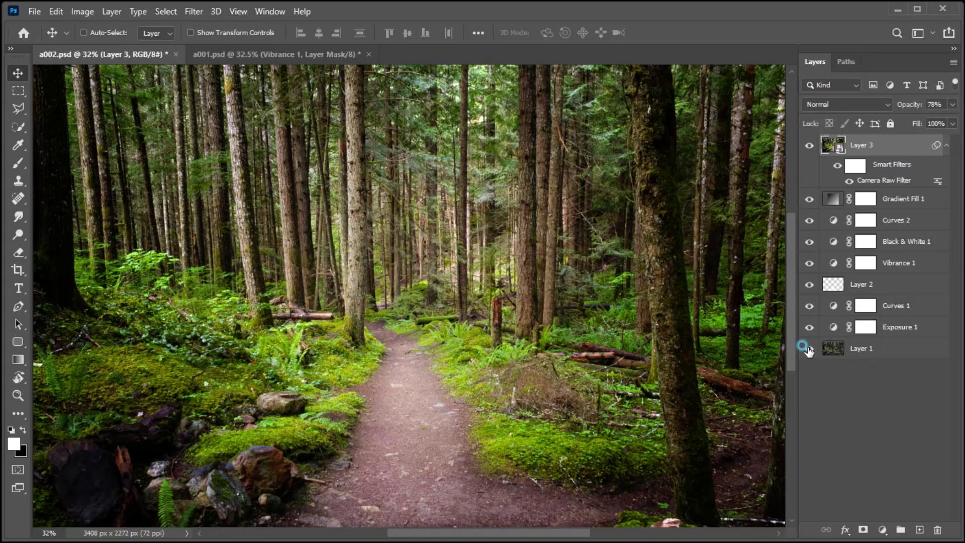
left_click(809, 348, "alt")
left_click(809, 348, "alt")
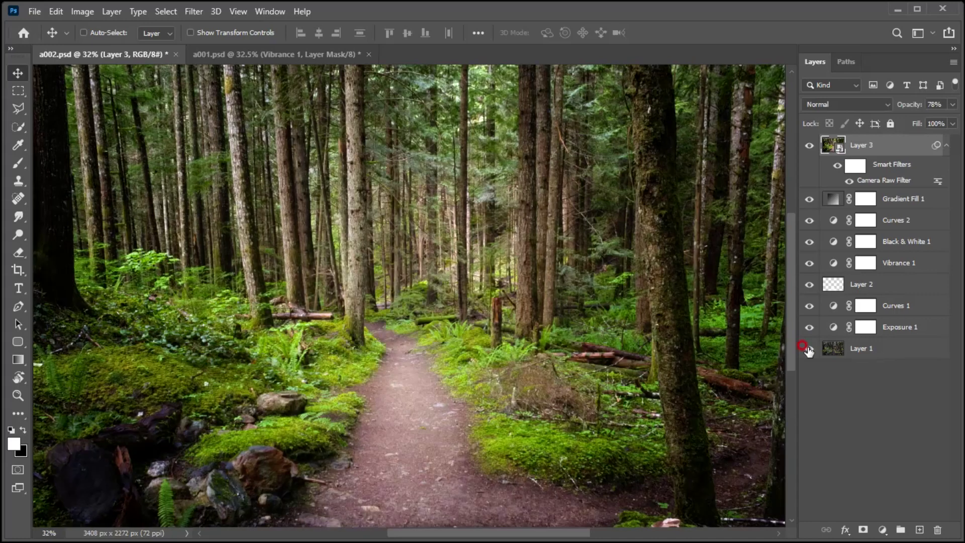